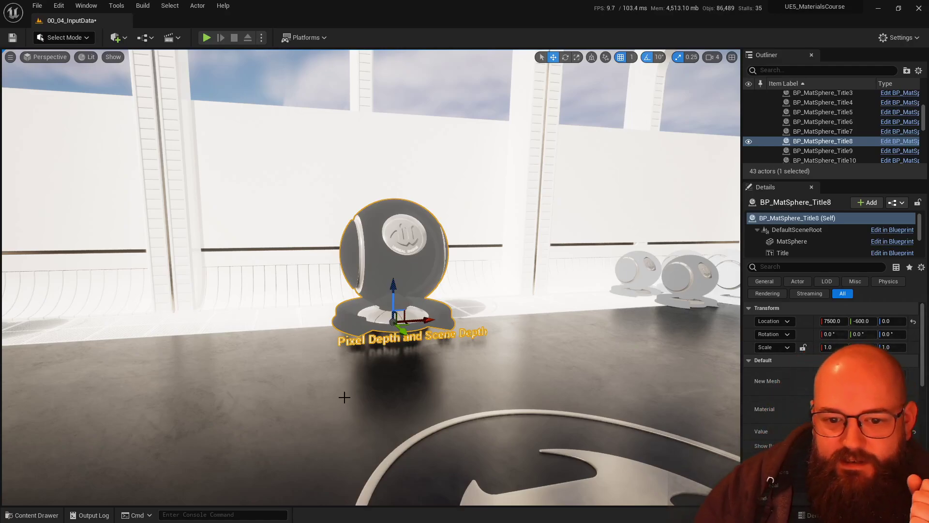
Deselect the Pixel Depth and Scene Depth sphere and show the Buffer Visualization Overview in the viewport
{"action": "key", "text": "Escape"}
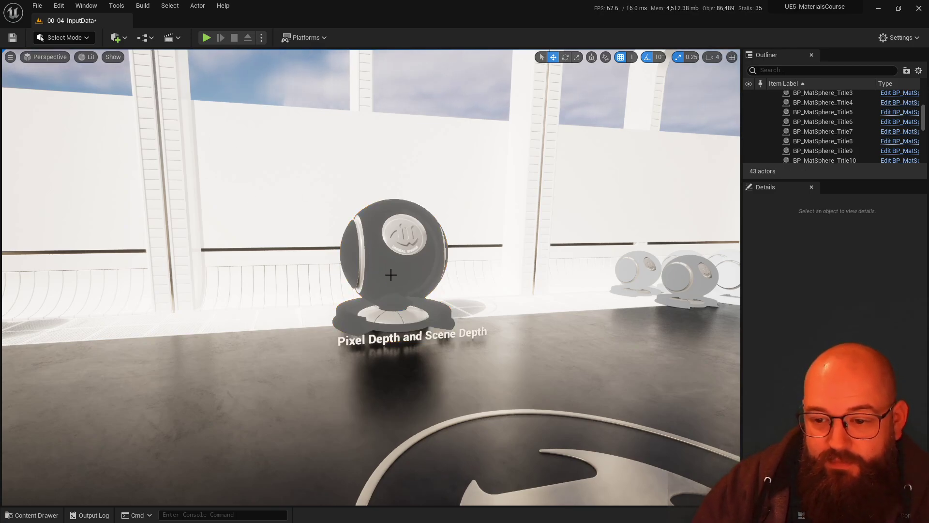
{"action": "left_click", "coordinate": [90, 58]}
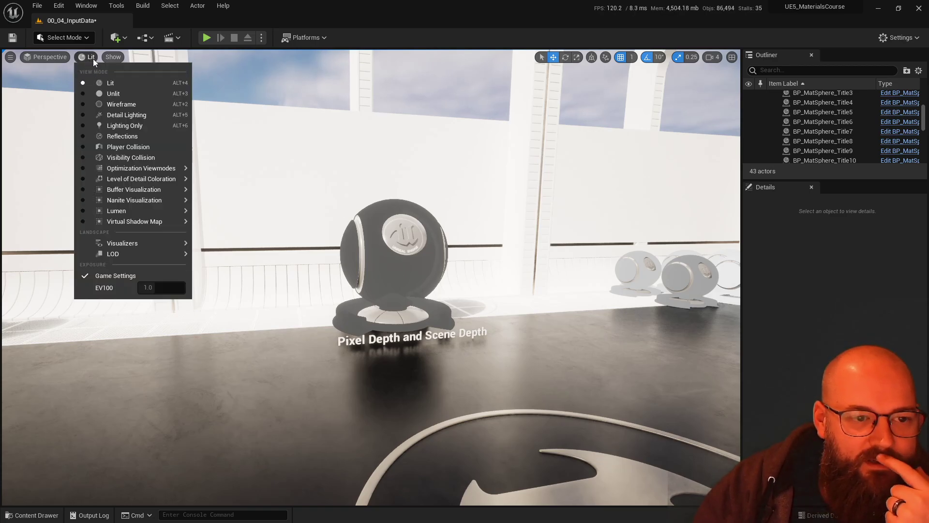
{"action": "mouse_move", "coordinate": [120, 200]}
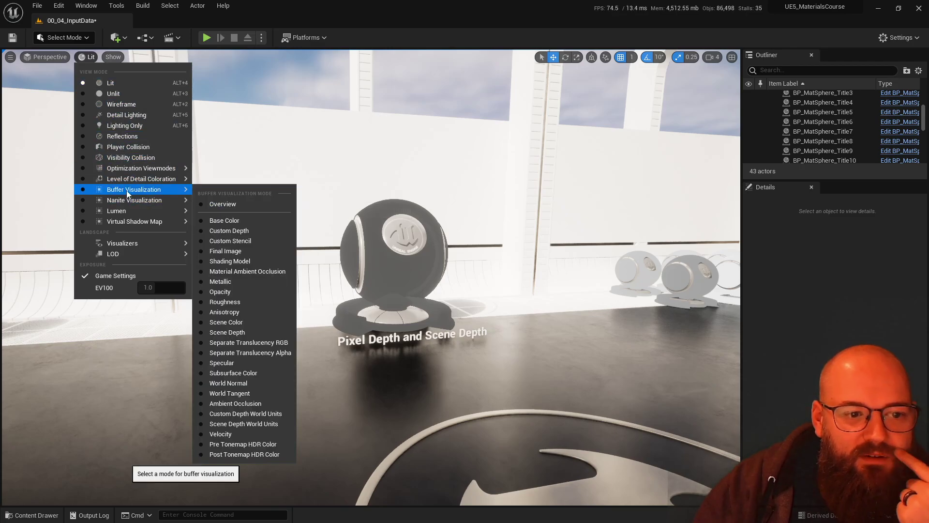
{"action": "left_click", "coordinate": [236, 204]}
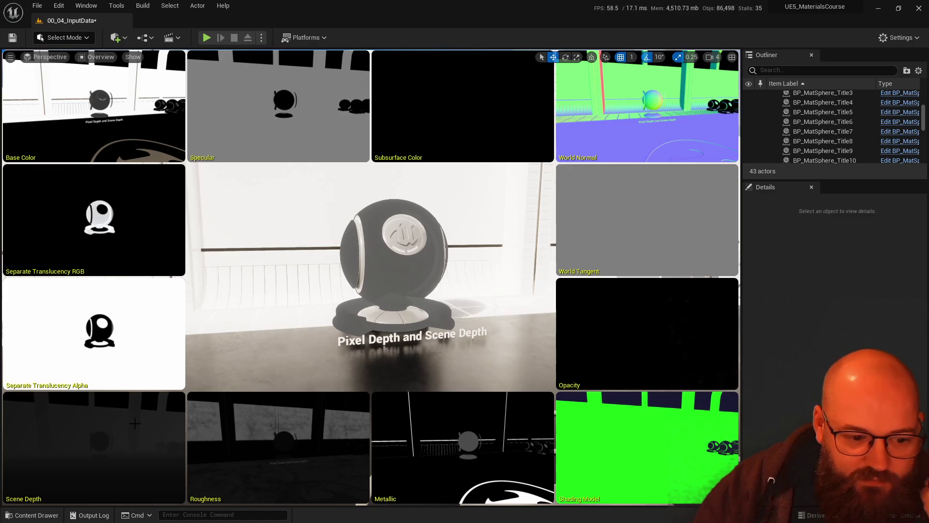
Turn the view down the hall and switch the viewport to the Scene Depth buffer visualization
{"action": "mouse_move", "coordinate": [106, 411]}
{"action": "right_mouse_down"}
{"action": "mouse_move", "coordinate": [179, 411]}
{"action": "mouse_move", "coordinate": [106, 410]}
{"action": "right_mouse_up"}
{"action": "left_click", "coordinate": [95, 58]}
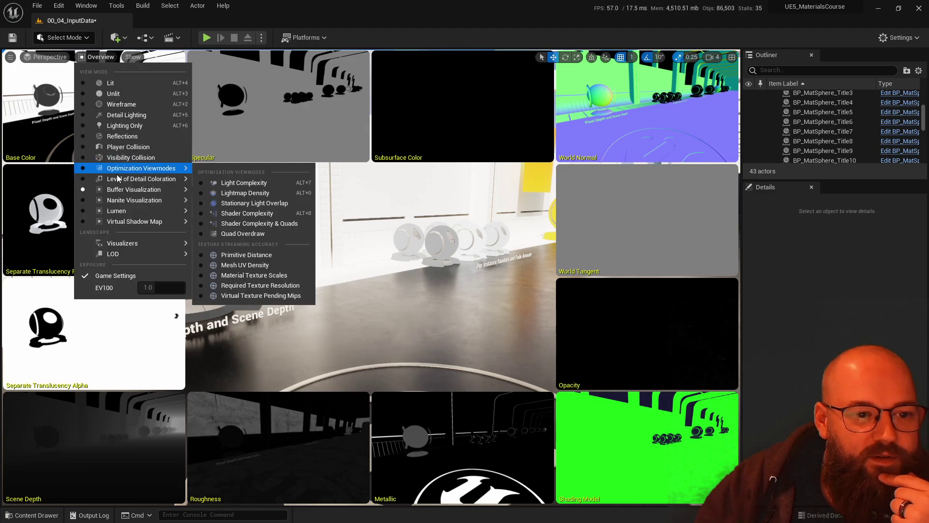
{"action": "mouse_move", "coordinate": [141, 189]}
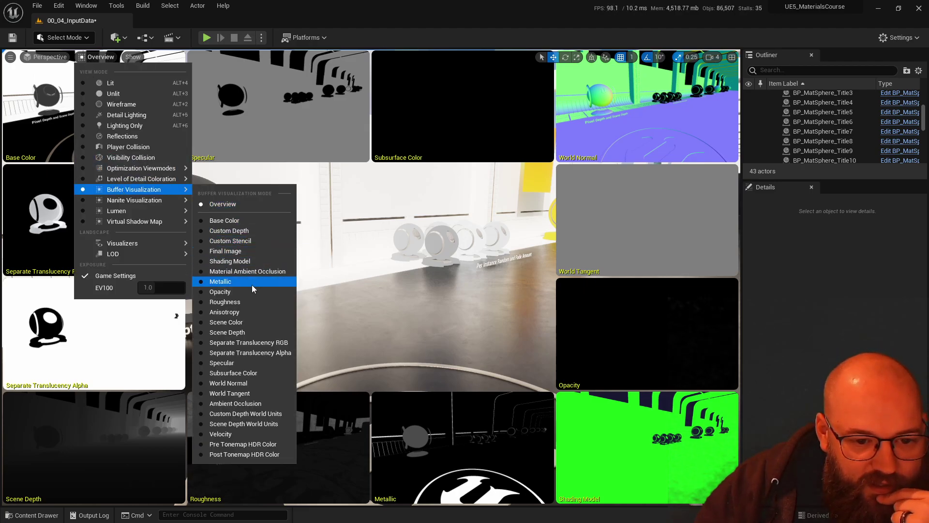
{"action": "left_click", "coordinate": [249, 333]}
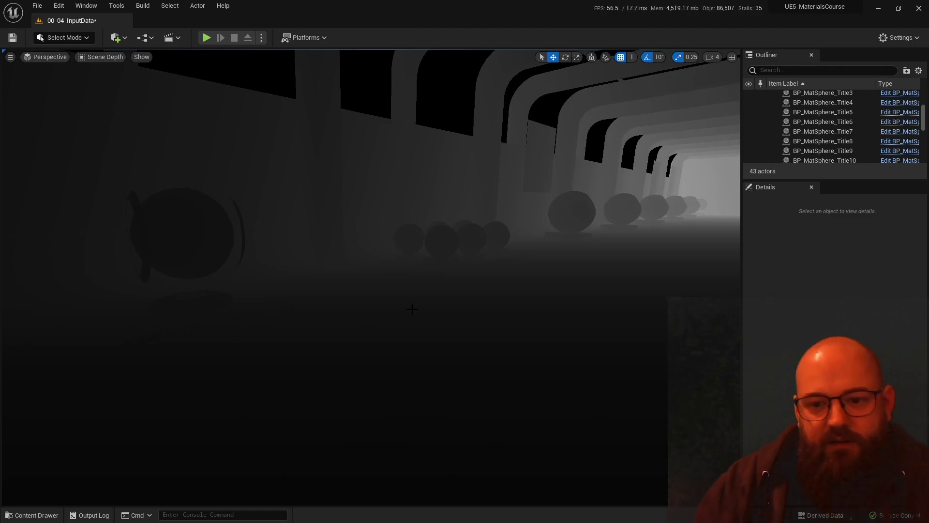
Examine how the Scene Depth shading changes with distance along the hall's arches, spheres and far wall
{"action": "right_click_drag", "start_coordinate": [364, 292], "coordinate": [547, 223]}
{"action": "right_click_drag", "start_coordinate": [459, 290], "coordinate": [342, 257]}
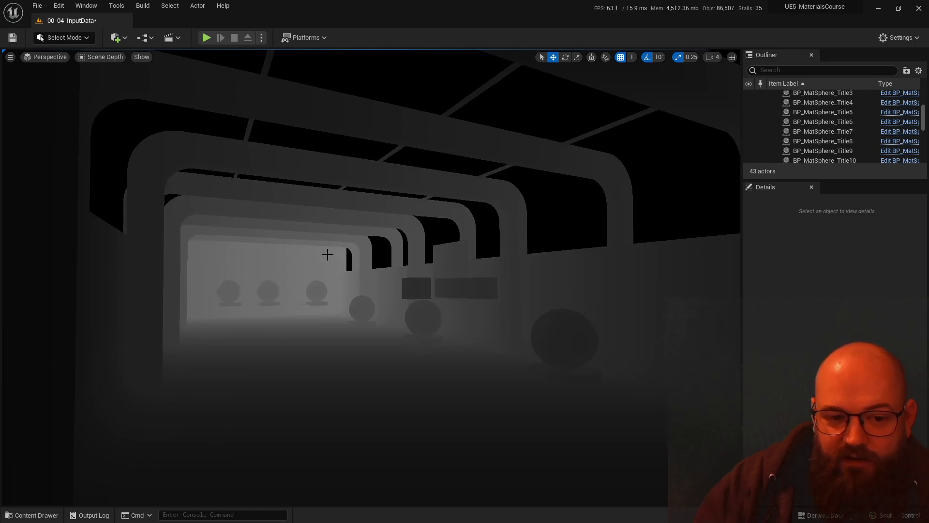
{"action": "key", "text": "s"}
{"action": "mouse_move", "coordinate": [314, 265]}
{"action": "right_mouse_down"}
{"action": "mouse_move", "coordinate": [271, 273]}
{"action": "mouse_move", "coordinate": [381, 255]}
{"action": "mouse_move", "coordinate": [671, 271]}
{"action": "mouse_move", "coordinate": [249, 276]}
{"action": "mouse_move", "coordinate": [281, 284]}
{"action": "mouse_move", "coordinate": [287, 299]}
{"action": "mouse_move", "coordinate": [322, 267]}
{"action": "right_mouse_up"}
{"action": "key", "text": "s"}
{"action": "key", "text": "s"}
{"action": "key", "text": "q"}
{"action": "key", "text": "e"}
{"action": "key", "text": "s"}
{"action": "key", "text": "e"}
{"action": "right_click_drag", "start_coordinate": [469, 296], "coordinate": [468, 310]}
{"action": "key", "text": "w"}
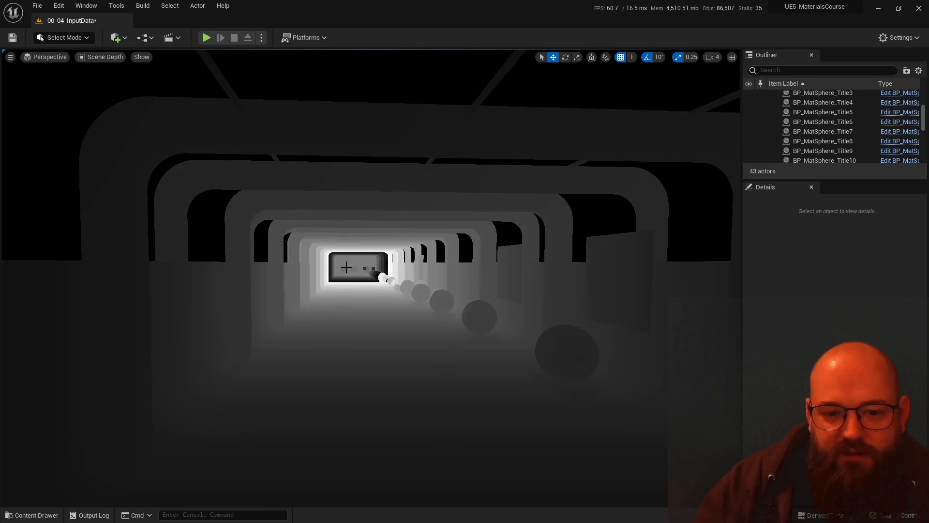
{"action": "right_click_drag", "start_coordinate": [347, 262], "coordinate": [344, 266]}
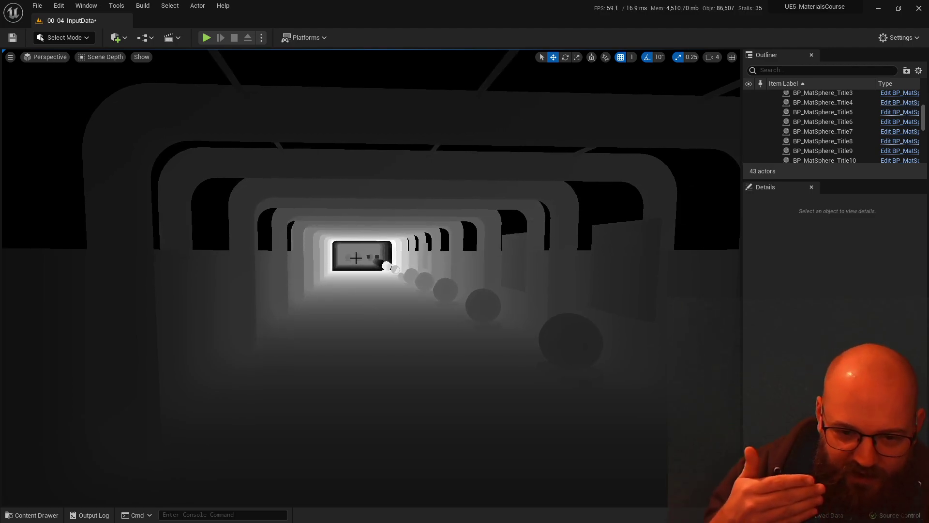
{"action": "key", "text": "w"}
{"action": "right_click_drag", "start_coordinate": [356, 258], "coordinate": [332, 223]}
{"action": "key", "text": "w"}
{"action": "key", "text": "e"}
{"action": "right_click_drag", "start_coordinate": [330, 257], "coordinate": [330, 286]}
{"action": "mouse_move", "coordinate": [330, 348]}
{"action": "right_mouse_down"}
{"action": "mouse_move", "coordinate": [288, 348]}
{"action": "mouse_move", "coordinate": [276, 361]}
{"action": "mouse_move", "coordinate": [302, 390]}
{"action": "right_mouse_up"}
{"action": "key", "text": "q"}
{"action": "key", "text": "s"}
{"action": "key", "text": "w"}
{"action": "mouse_move", "coordinate": [266, 327]}
{"action": "right_mouse_down"}
{"action": "mouse_move", "coordinate": [268, 300]}
{"action": "mouse_move", "coordinate": [271, 348]}
{"action": "mouse_move", "coordinate": [268, 322]}
{"action": "mouse_move", "coordinate": [283, 322]}
{"action": "right_mouse_up"}
{"action": "key", "text": "w"}
{"action": "right_click_drag", "start_coordinate": [358, 272], "coordinate": [372, 268]}
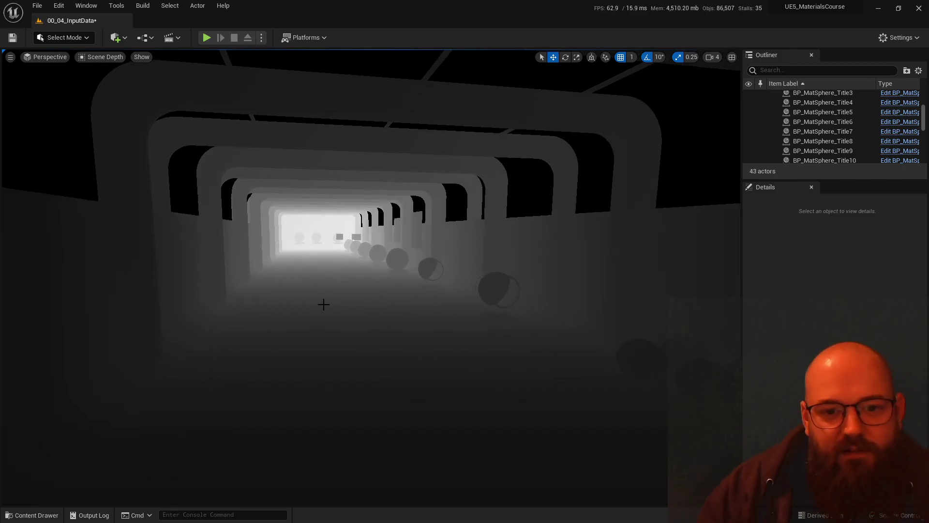
Switch to the browser and examine the depth buffer image results, including the WebGL Deferred Shading and ResearchGate depth map previews
{"action": "key", "text": "alt+Tab"}
{"action": "left_click", "coordinate": [714, 171]}
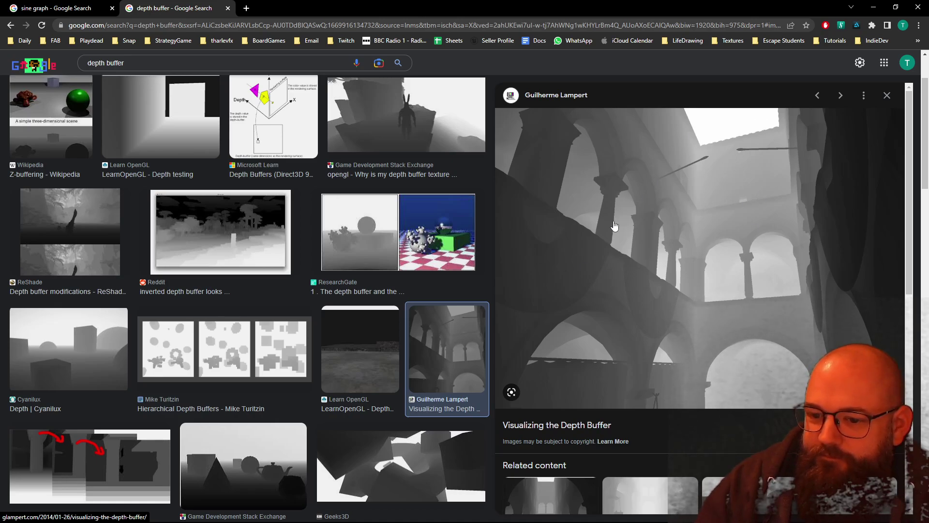
{"action": "scroll", "coordinate": [650, 223], "scroll_direction": "down", "scroll_amount": 4}
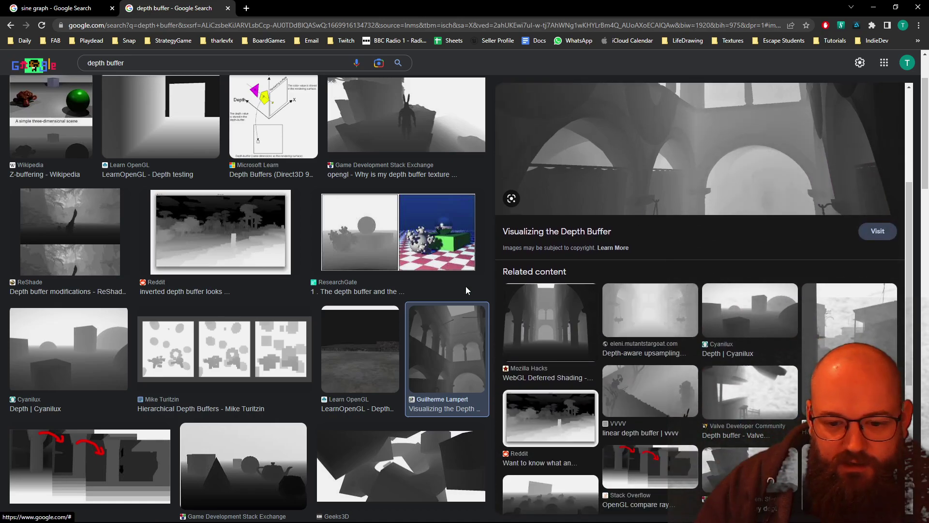
{"action": "scroll", "coordinate": [411, 330], "scroll_direction": "down", "scroll_amount": 4}
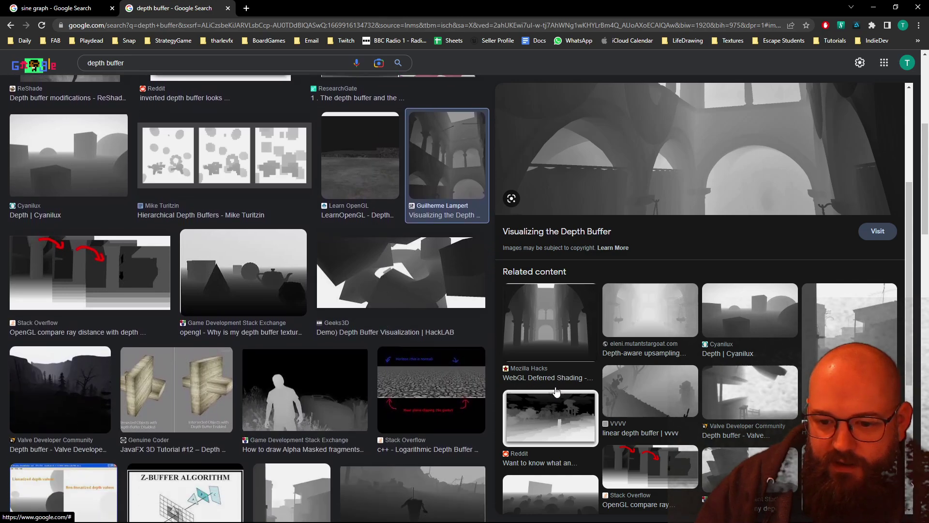
{"action": "left_click", "coordinate": [556, 379]}
{"action": "scroll", "coordinate": [750, 426], "scroll_direction": "down", "scroll_amount": 4}
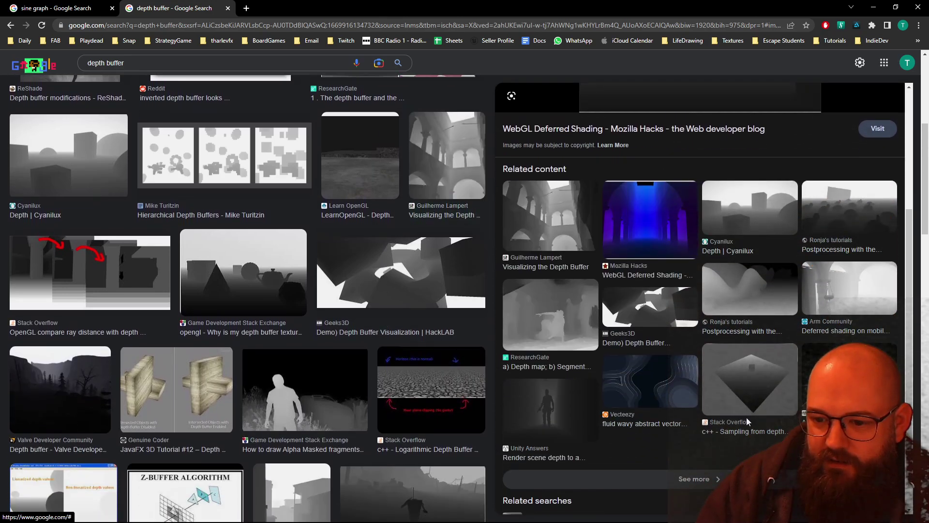
{"action": "left_click", "coordinate": [533, 320]}
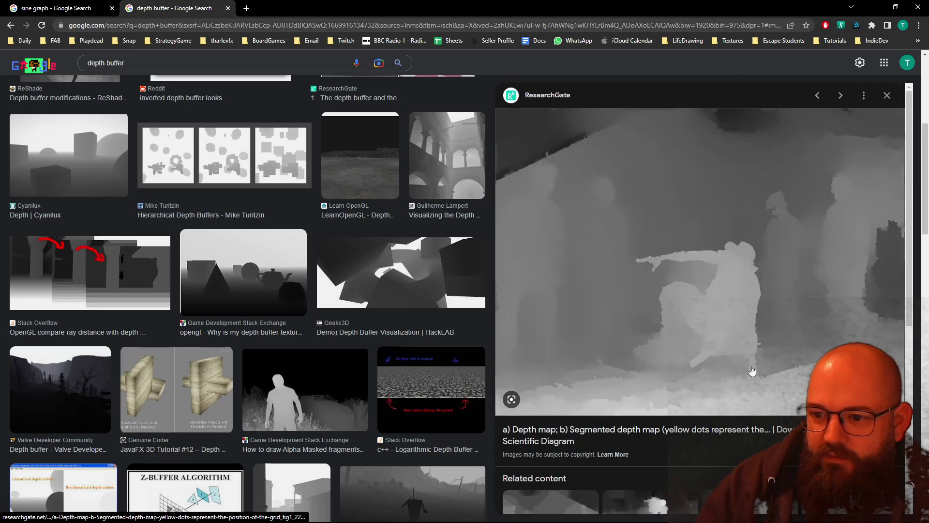
View the Valve Developer Community and Borderlands 3 depth buffer images, and return to Unreal Editor
{"action": "left_click", "coordinate": [34, 397]}
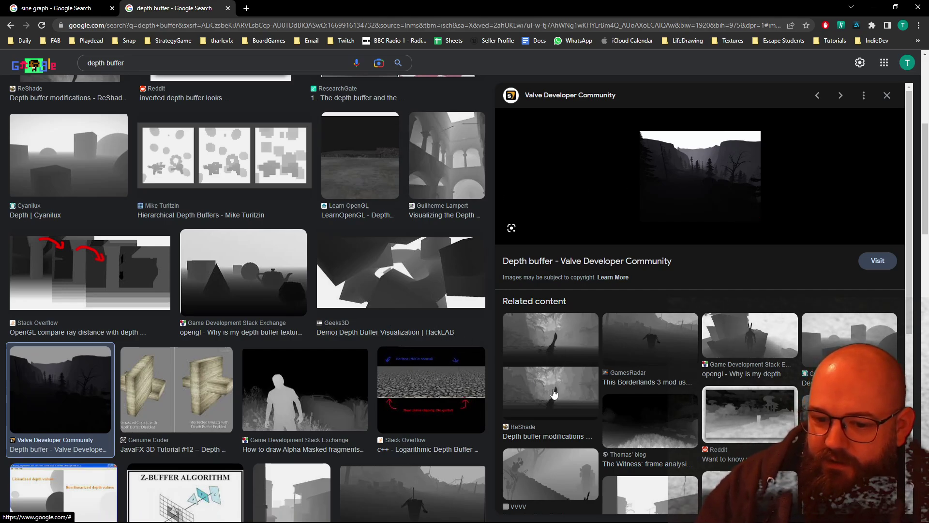
{"action": "left_click", "coordinate": [642, 342]}
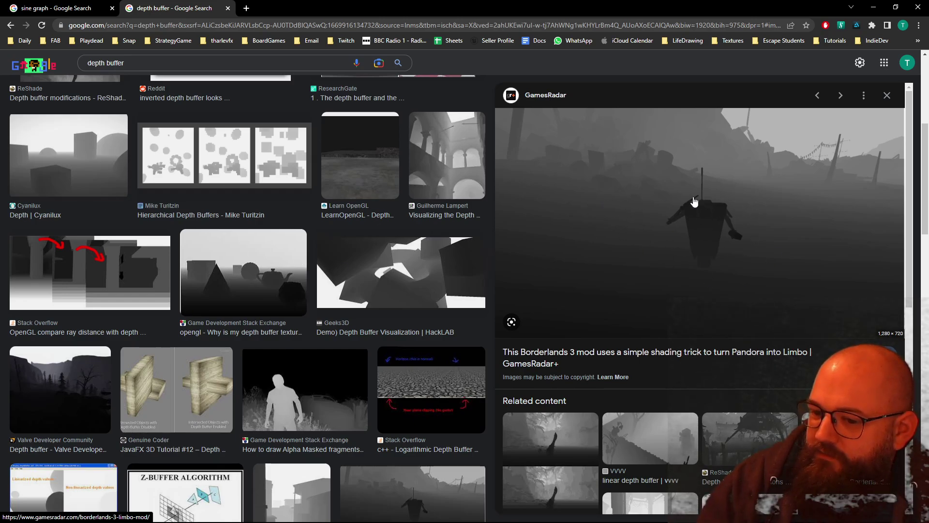
{"action": "scroll", "coordinate": [339, 242], "scroll_direction": "up", "scroll_amount": 5}
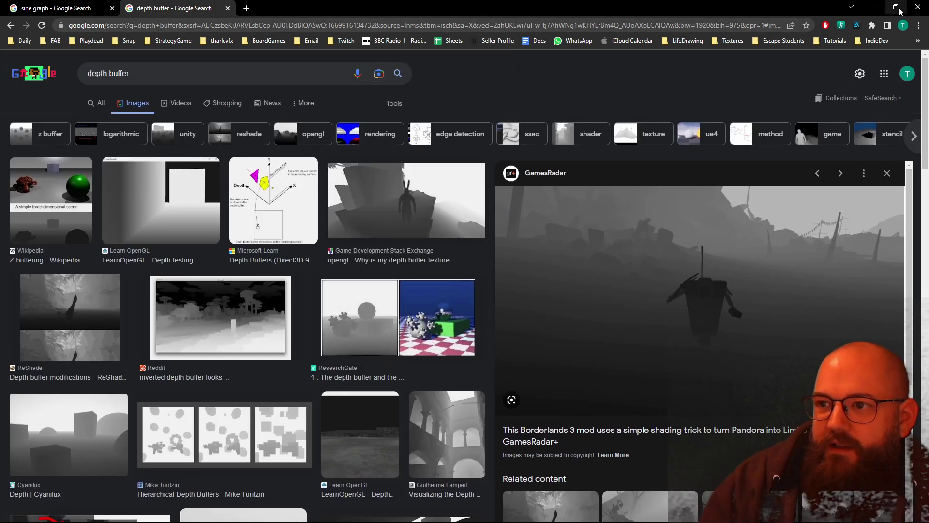
{"action": "left_click", "coordinate": [873, 7]}
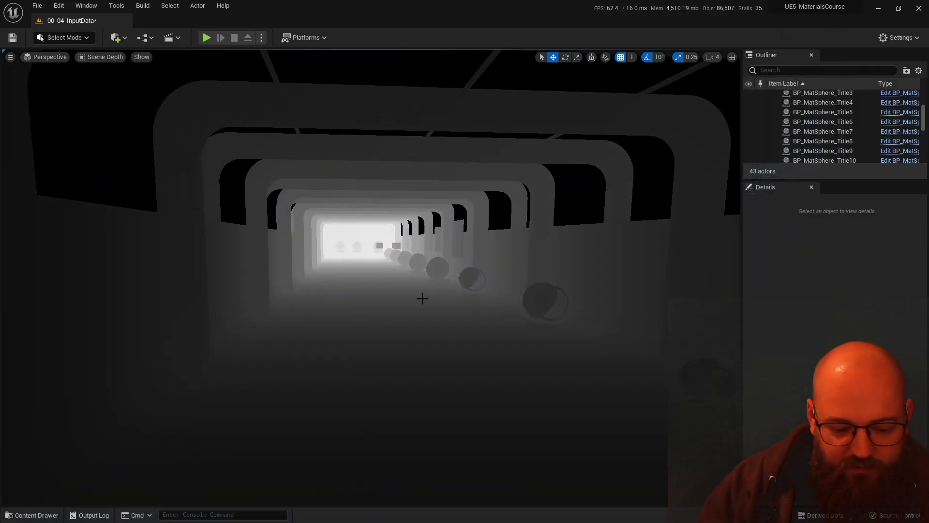
Return the viewport to Lit mode and open the 08_Inputs_PixelDepth_SceneDepth material of the depth sphere
{"action": "left_click", "coordinate": [111, 57]}
{"action": "left_click", "coordinate": [112, 83]}
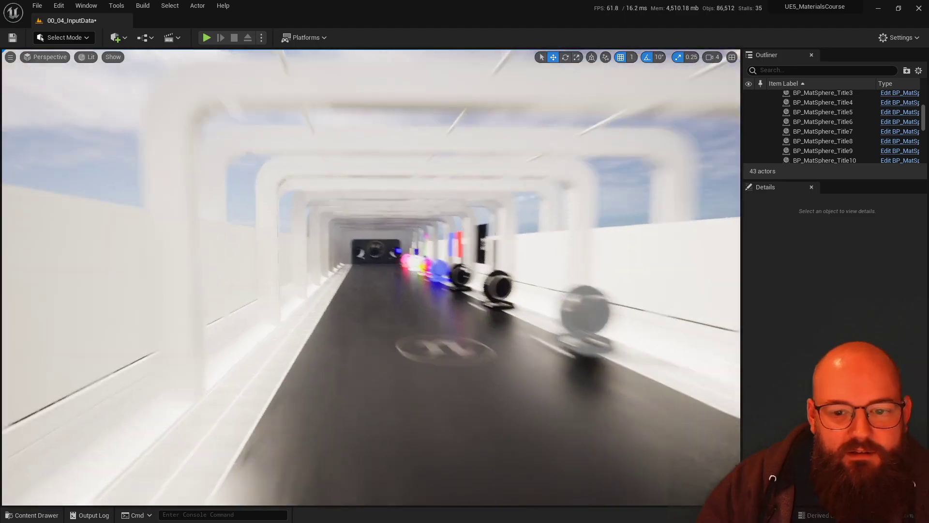
{"action": "right_click_drag", "start_coordinate": [112, 86], "coordinate": [242, 140]}
{"action": "right_click_drag", "start_coordinate": [329, 271], "coordinate": [387, 261]}
{"action": "left_click", "coordinate": [372, 278]}
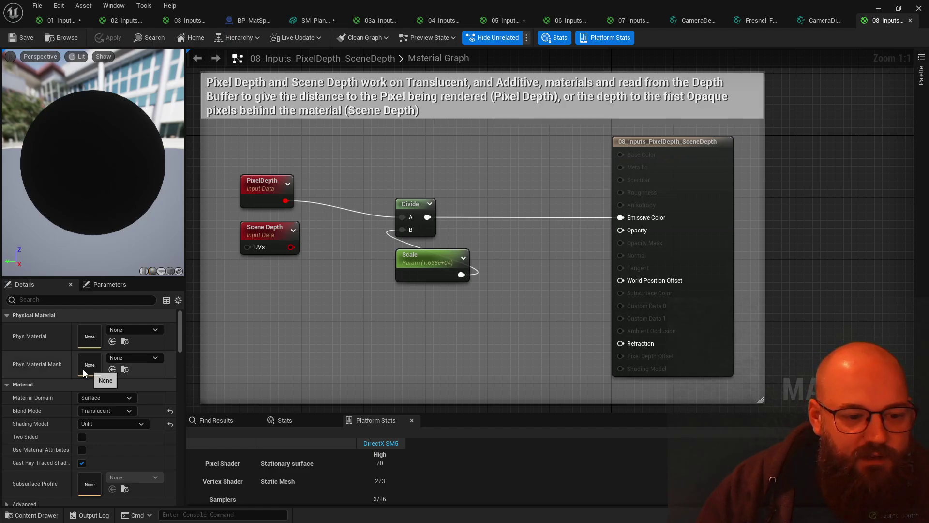
Reset the material's blend mode to the default Opaque
{"action": "left_click", "coordinate": [109, 411]}
{"action": "left_click", "coordinate": [121, 412]}
{"action": "left_click", "coordinate": [170, 411]}
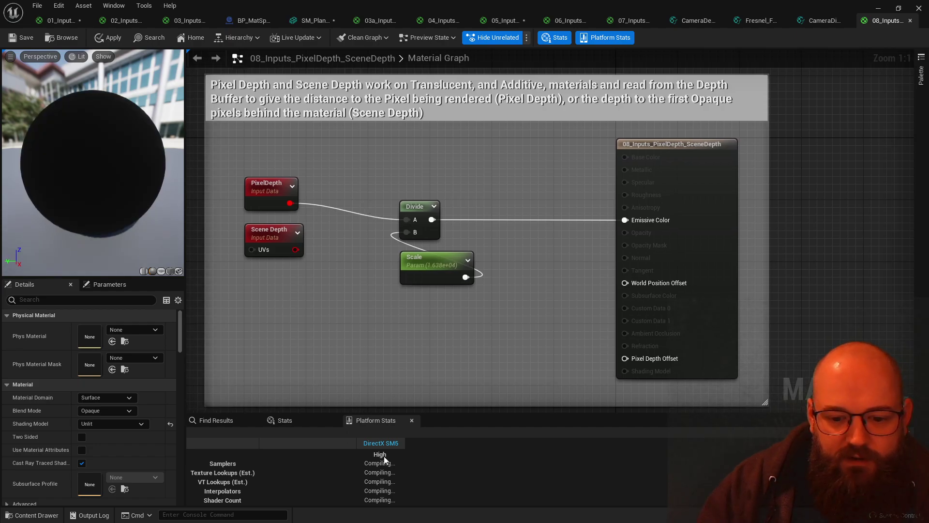
Connect the Scene Depth node to the Divide node's A input in place of PixelDepth, and view the material's Stats messages
{"action": "right_click_drag", "start_coordinate": [350, 307], "coordinate": [372, 305]}
{"action": "left_click_drag", "start_coordinate": [429, 219], "coordinate": [318, 248]}
{"action": "left_click", "coordinate": [372, 452]}
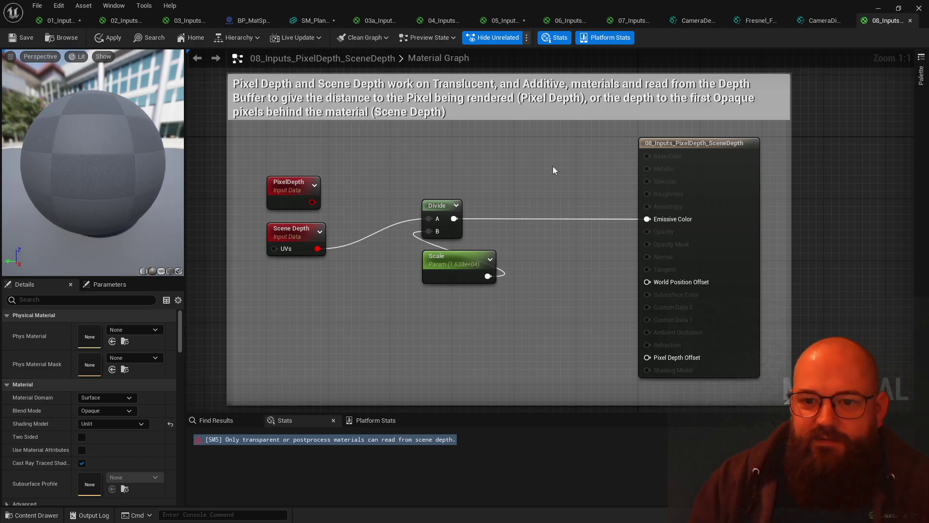
Draw pink surface lines and a slanted yellow plane as on-screen annotations in the empty area above the graph comment
{"action": "scroll", "coordinate": [552, 169], "scroll_direction": "down", "scroll_amount": 1}
{"action": "right_click_drag", "start_coordinate": [552, 169], "coordinate": [522, 383]}
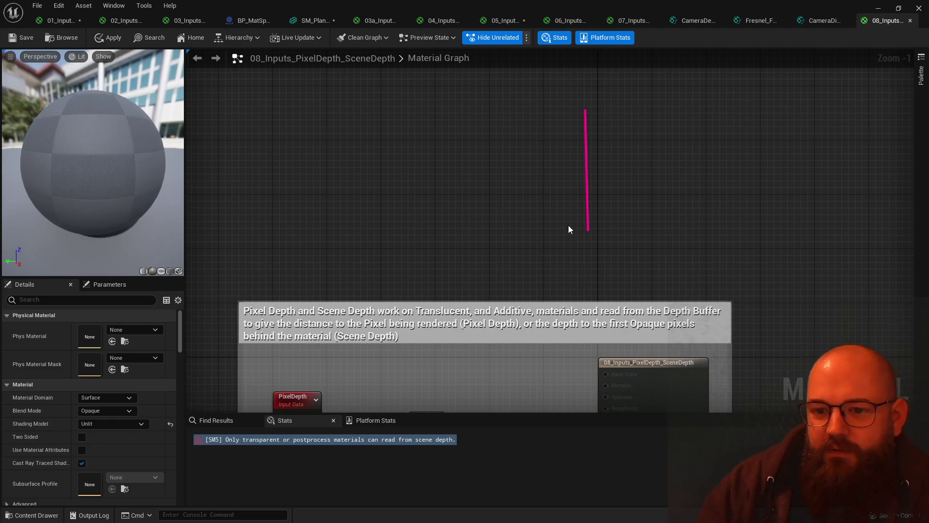
{"action": "left_click_drag", "start_coordinate": [608, 252], "coordinate": [349, 243]}
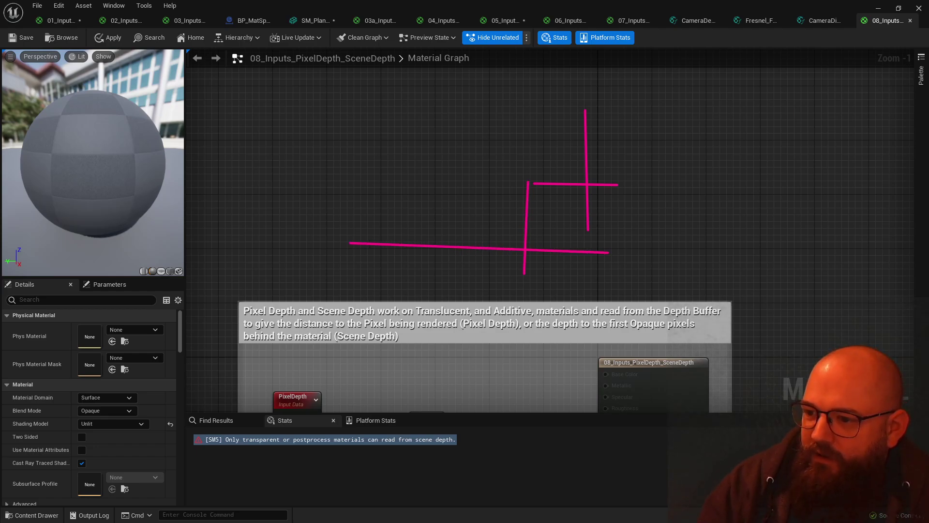
{"action": "left_click_drag", "start_coordinate": [524, 115], "coordinate": [472, 319]}
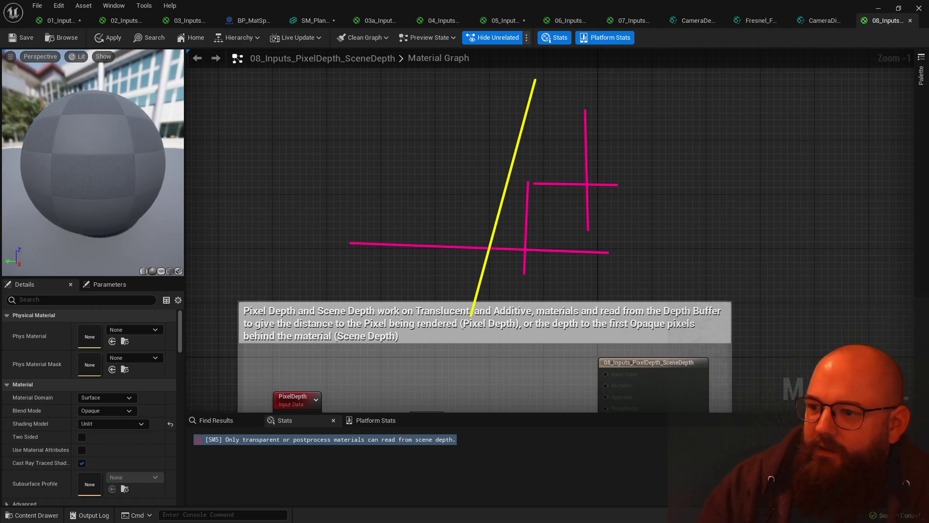
Annotate a yellow camera with a dashed blue ray, mark its crossings with the yellow and pink surfaces, and underline the PixelDepth node
{"action": "mouse_move", "coordinate": [352, 118]}
{"action": "left_mouse_down"}
{"action": "mouse_move", "coordinate": [310, 118]}
{"action": "mouse_move", "coordinate": [345, 140]}
{"action": "left_mouse_up"}
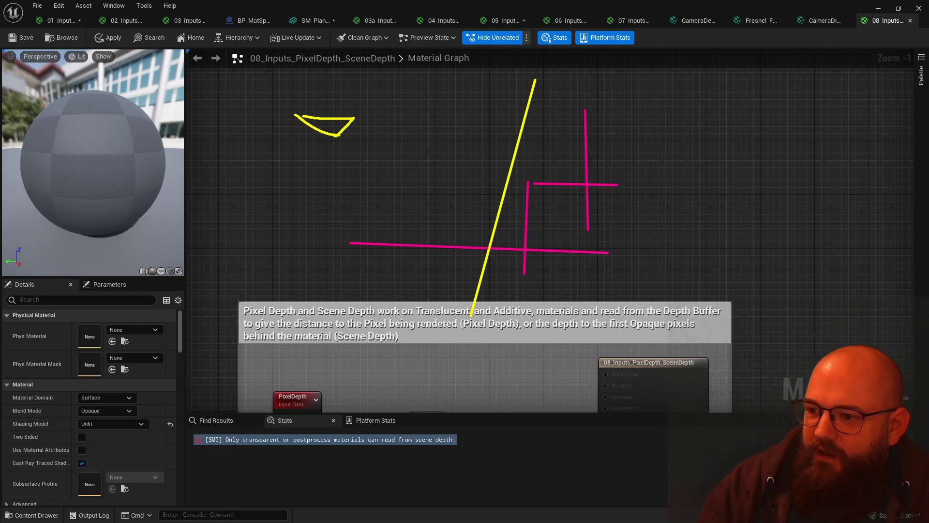
{"action": "left_click_drag", "start_coordinate": [346, 130], "coordinate": [682, 170]}
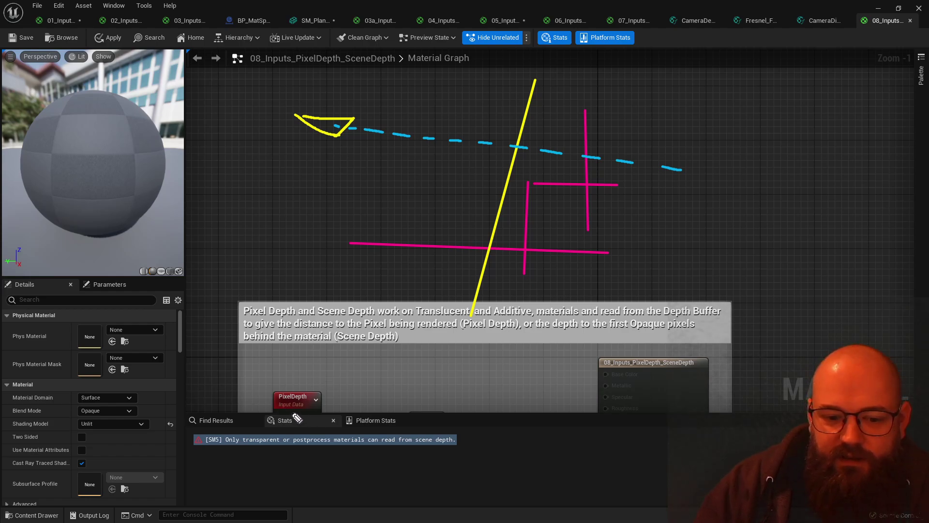
{"action": "left_click_drag", "start_coordinate": [278, 402], "coordinate": [315, 404]}
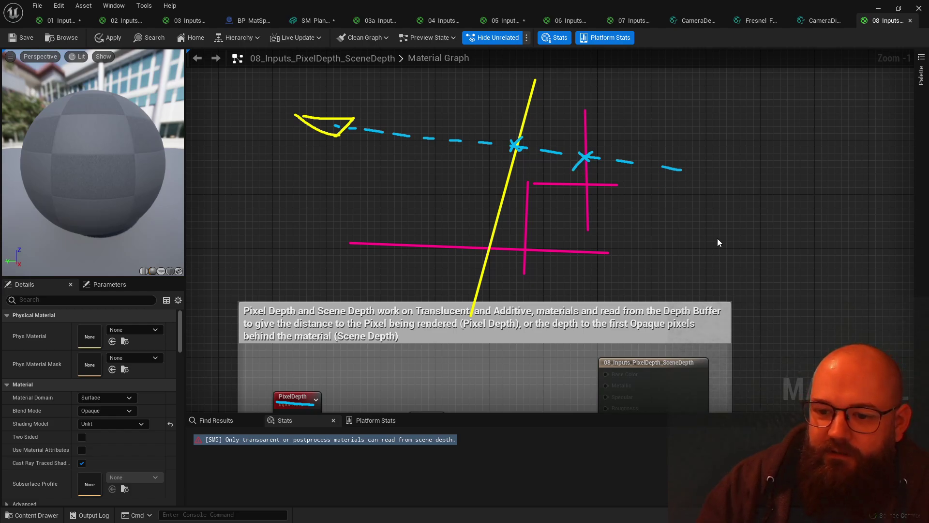
{"action": "right_click_drag", "start_coordinate": [738, 269], "coordinate": [749, 217]}
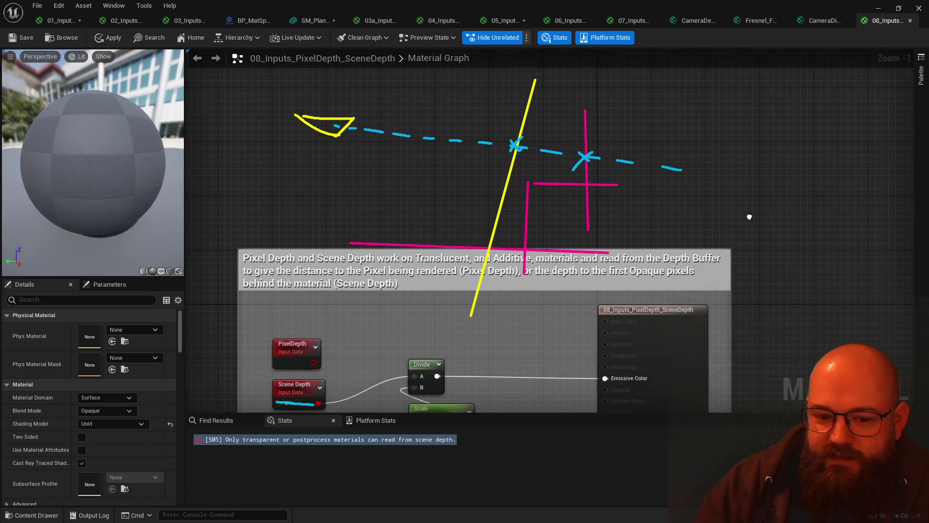
{"action": "mouse_move", "coordinate": [749, 217]}
{"action": "right_mouse_down"}
{"action": "mouse_move", "coordinate": [724, 187]}
{"action": "mouse_move", "coordinate": [794, 238]}
{"action": "mouse_move", "coordinate": [753, 202]}
{"action": "right_mouse_up"}
{"action": "right_click", "coordinate": [462, 141]}
{"action": "left_click", "coordinate": [364, 152]}
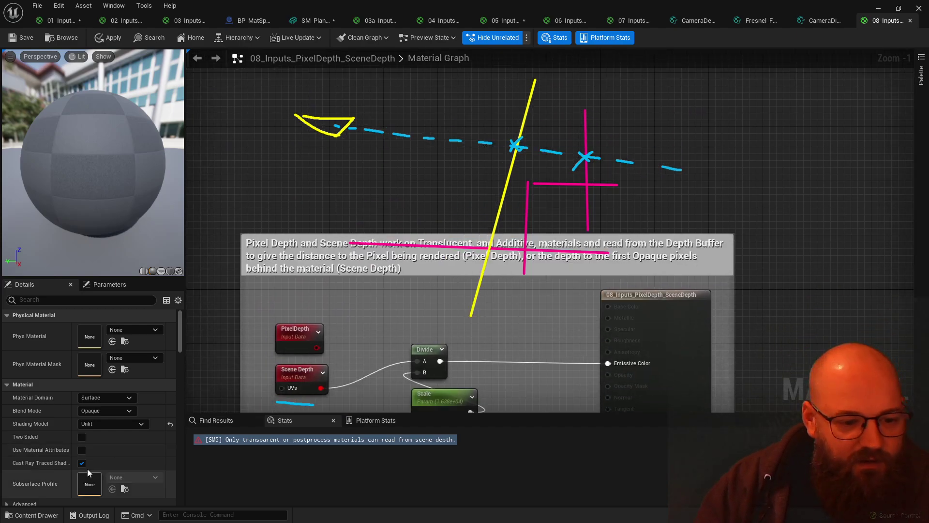
Set the material's blend mode to Translucent and clear the on-screen annotations
{"action": "left_click", "coordinate": [104, 398]}
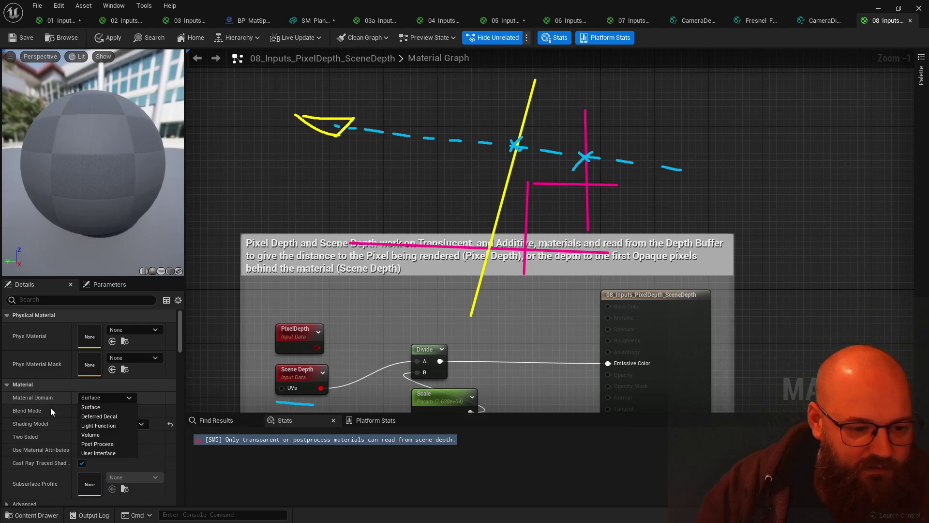
{"action": "left_click", "coordinate": [106, 408]}
{"action": "left_click", "coordinate": [104, 410]}
{"action": "left_click", "coordinate": [97, 441]}
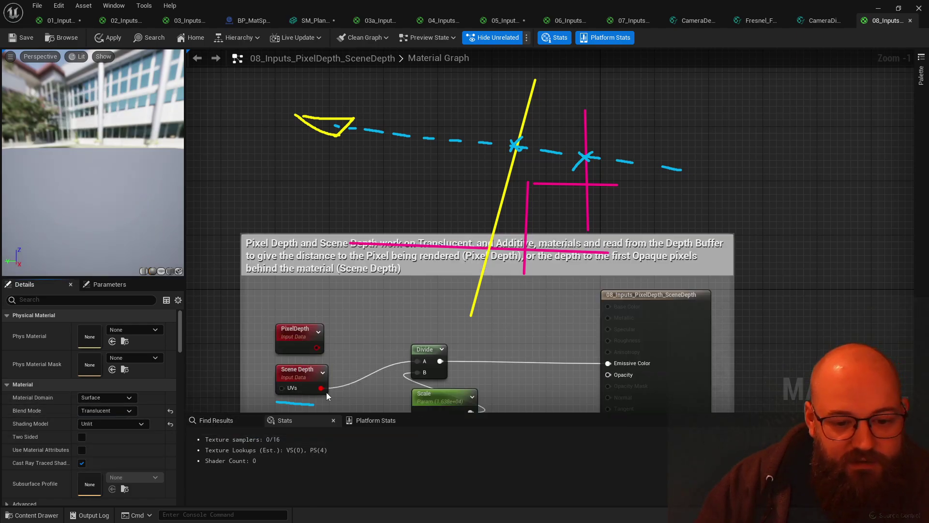
{"action": "key", "text": "Escape"}
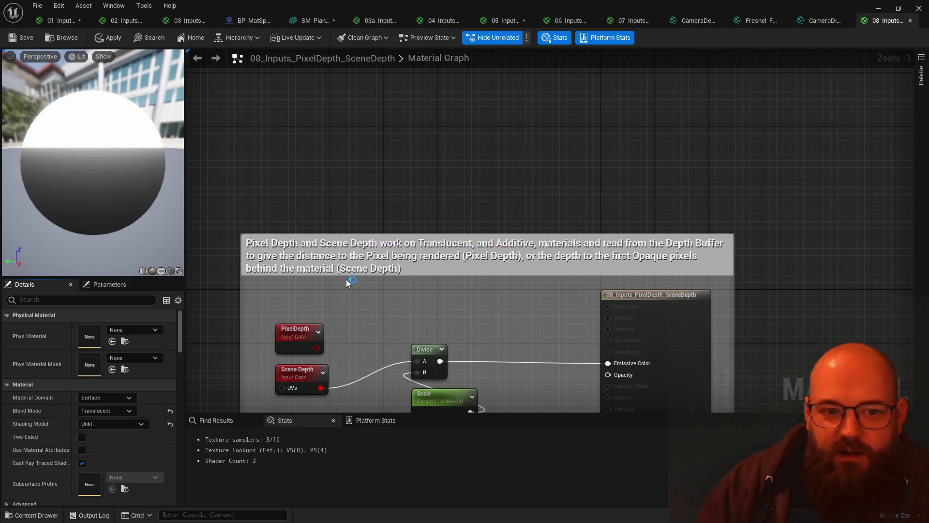
Connect PixelDepth to the Divide node's A input to compare the preview sphere, and reconnect Scene Depth in its place
{"action": "right_click_drag", "start_coordinate": [445, 323], "coordinate": [433, 208]}
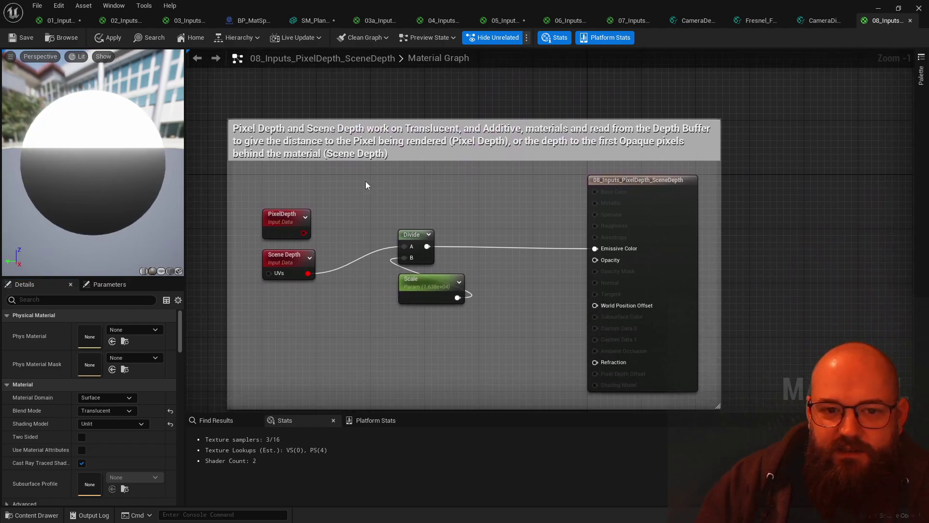
{"action": "left_click_drag", "start_coordinate": [93, 163], "coordinate": [136, 180]}
{"action": "left_click_drag", "start_coordinate": [303, 233], "coordinate": [404, 247]}
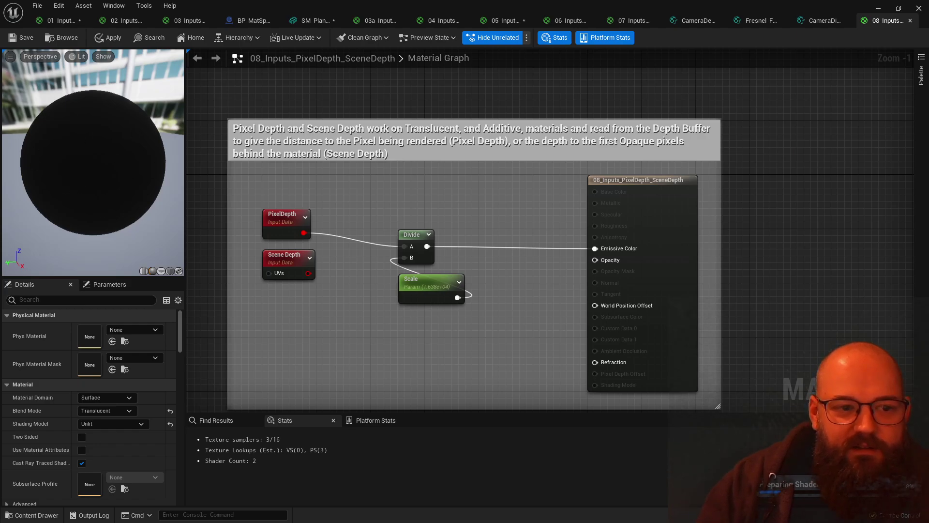
{"action": "scroll", "coordinate": [93, 163], "scroll_direction": "down", "scroll_amount": 4}
{"action": "scroll", "coordinate": [92, 162], "scroll_direction": "up", "scroll_amount": 1}
{"action": "left_click_drag", "start_coordinate": [308, 274], "coordinate": [404, 247]}
Connect the Divide node in the Depth Fade comment group to Emissive Color and inspect the preview sphere
{"action": "right_click_drag", "start_coordinate": [369, 307], "coordinate": [379, 89]}
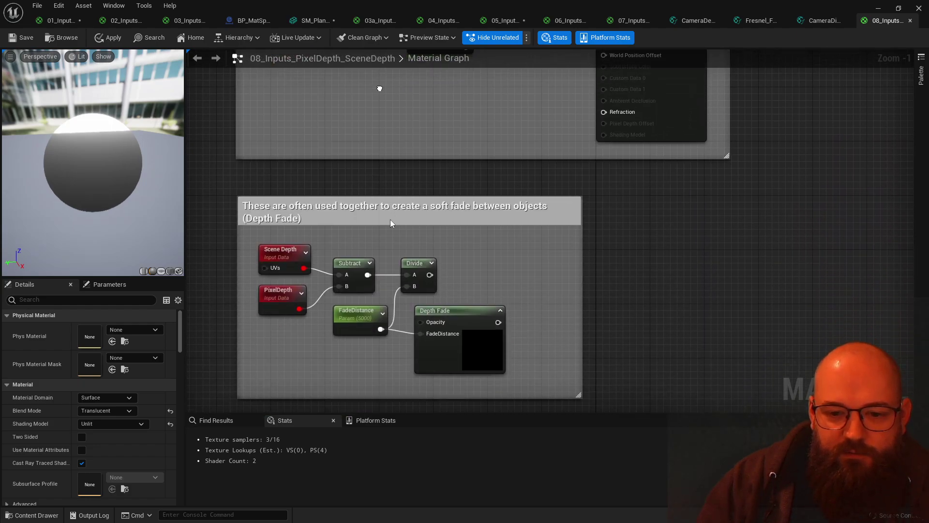
{"action": "right_click", "coordinate": [428, 277]}
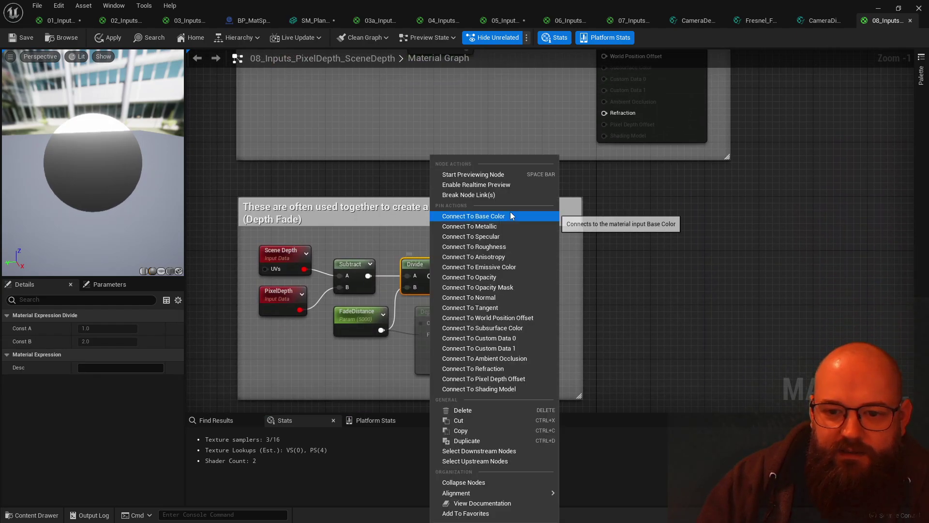
{"action": "left_click", "coordinate": [501, 267]}
{"action": "right_click_drag", "start_coordinate": [469, 149], "coordinate": [494, 155]}
{"action": "scroll", "coordinate": [494, 155], "scroll_direction": "down", "scroll_amount": 1}
{"action": "left_click_drag", "start_coordinate": [112, 188], "coordinate": [127, 193]}
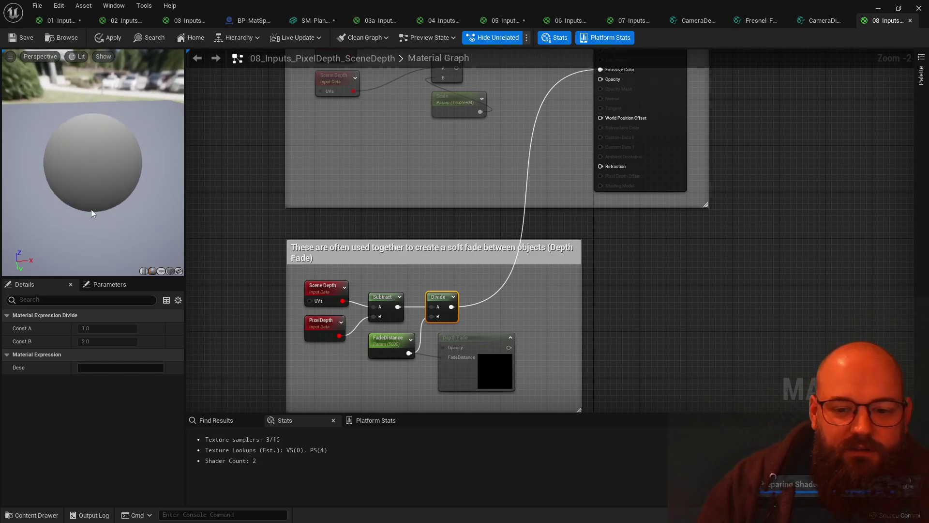
Lower the FadeDistance parameter's default value to about 4550
{"action": "left_click", "coordinate": [390, 343]}
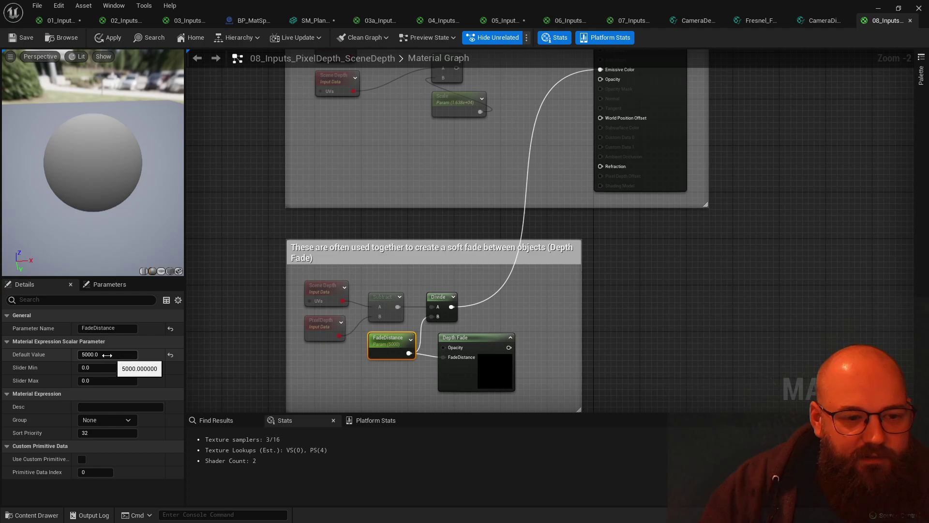
{"action": "left_click_drag", "start_coordinate": [104, 354], "coordinate": [131, 355]}
{"action": "left_click_drag", "start_coordinate": [74, 352], "coordinate": [109, 356]}
Connect the Depth Fade node's output to Emissive Color in place of the Divide node
{"action": "left_click", "coordinate": [476, 373]}
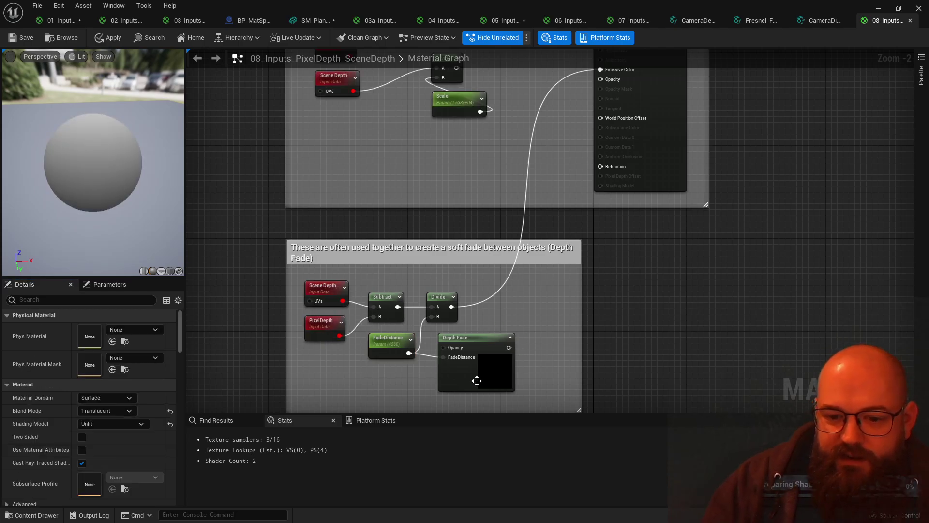
{"action": "left_click_drag", "start_coordinate": [513, 349], "coordinate": [608, 71]}
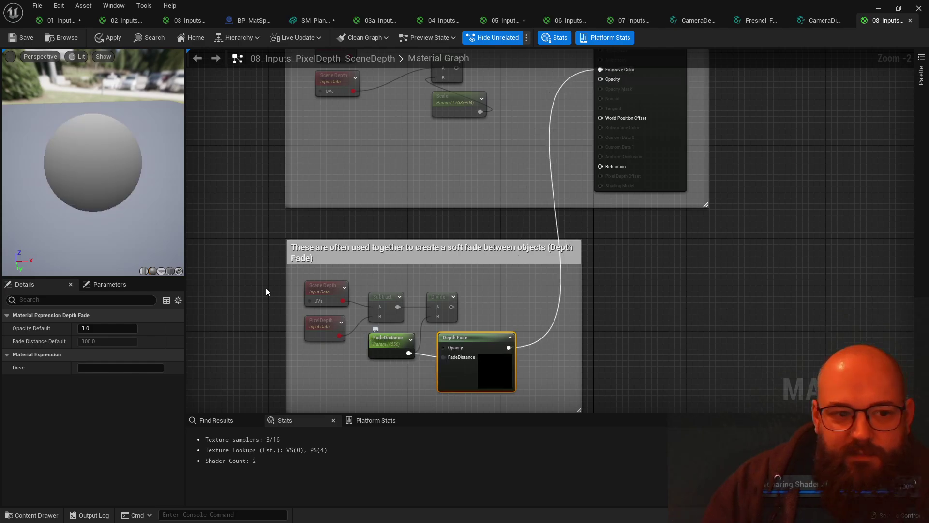
{"action": "left_click", "coordinate": [266, 353]}
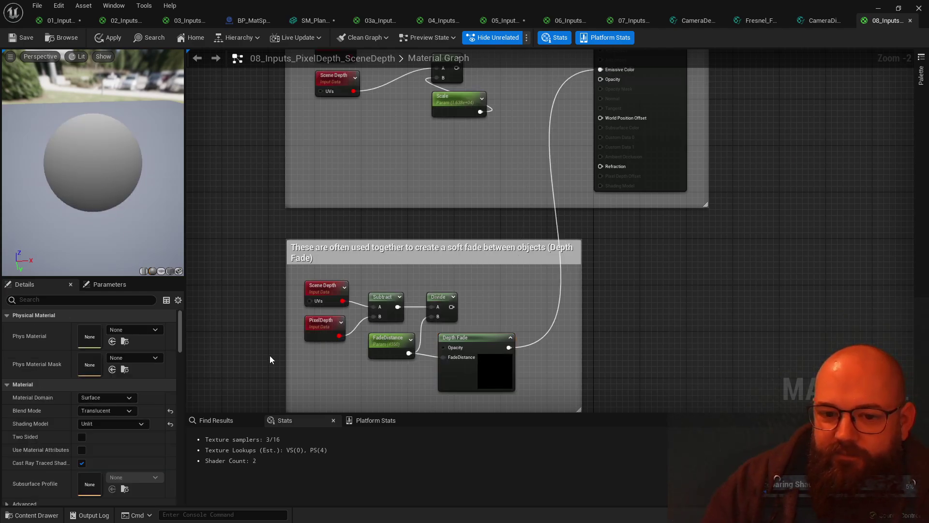
Switch to the level, select the Pixel Depth and Scene Depth material sphere, and reopen its material
{"action": "right_click_drag", "start_coordinate": [305, 293], "coordinate": [309, 224]}
{"action": "left_click_drag", "start_coordinate": [281, 162], "coordinate": [650, 312]}
{"action": "left_click", "coordinate": [650, 313]}
{"action": "left_click", "coordinate": [879, 9]}
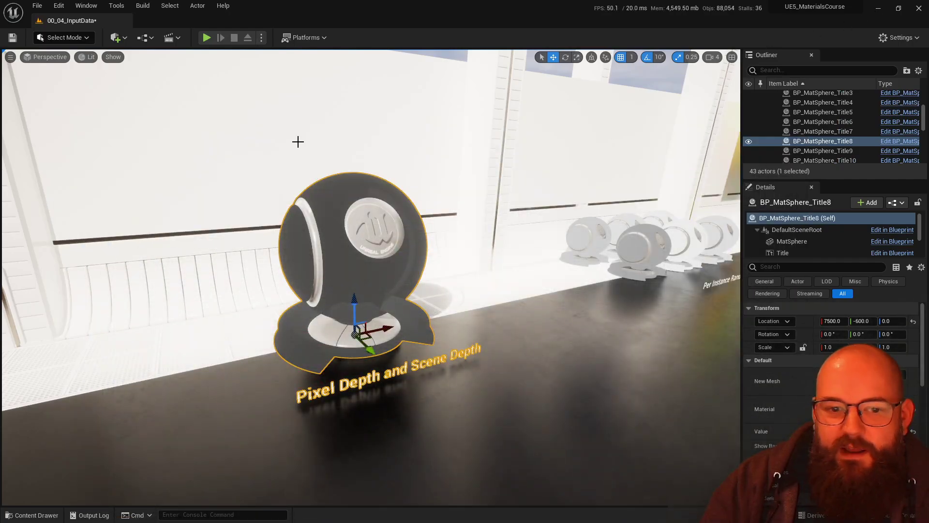
{"action": "left_click", "coordinate": [328, 184]}
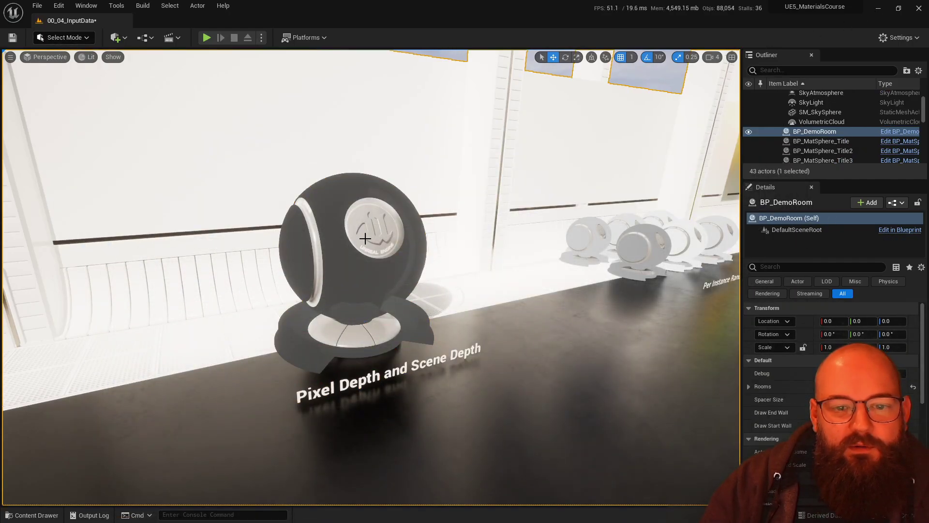
{"action": "left_click", "coordinate": [360, 274]}
{"action": "double_click", "coordinate": [832, 408]}
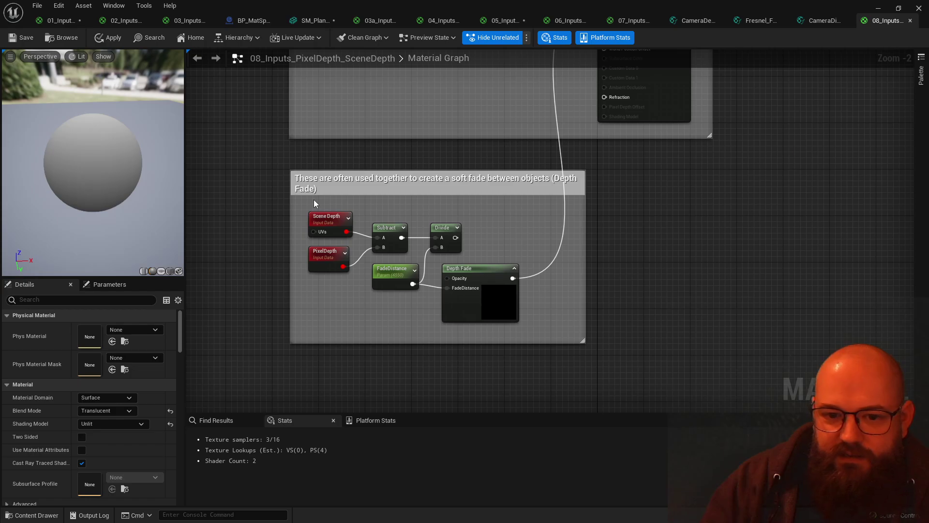
Examine the PixelDepth and Scene Depth nodes' descriptions and properties in the upper comment group
{"action": "right_click_drag", "start_coordinate": [342, 143], "coordinate": [348, 276]}
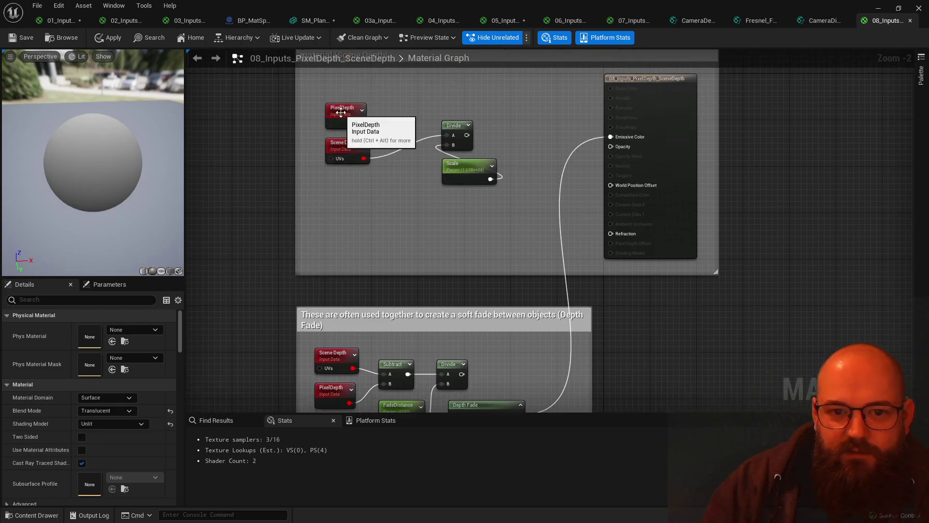
{"action": "key", "text": "ctrl+alt"}
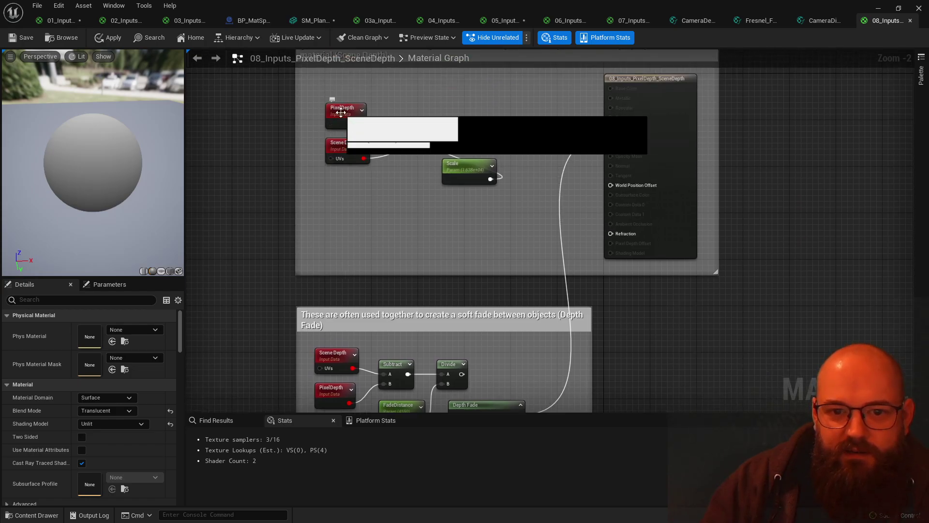
{"action": "left_click", "coordinate": [342, 146]}
{"action": "left_click", "coordinate": [343, 108]}
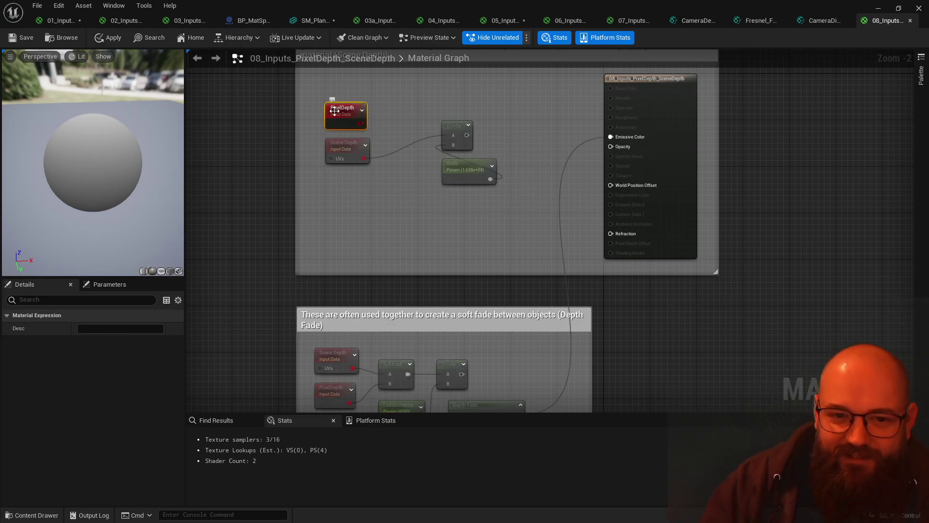
{"action": "left_click", "coordinate": [351, 153]}
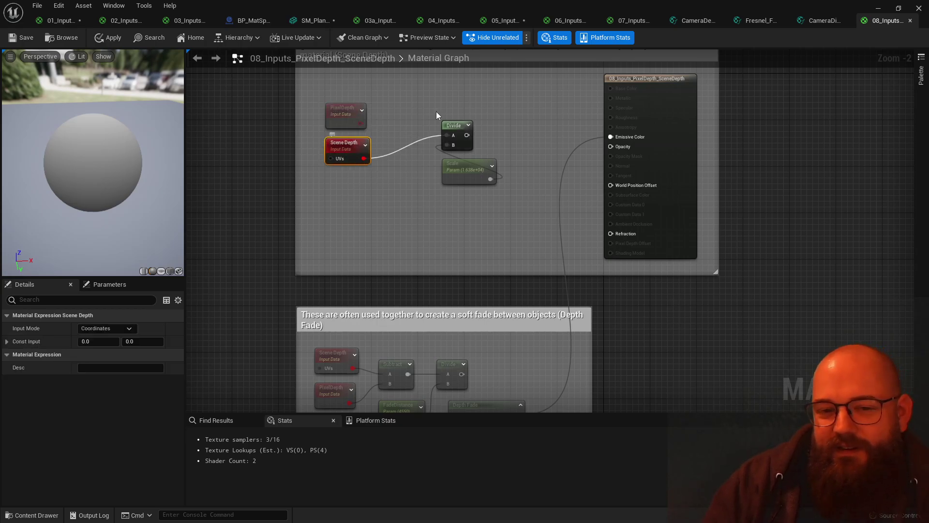
Return to the level and switch the viewport to the Scene Depth buffer visualization
{"action": "left_click", "coordinate": [879, 8]}
{"action": "left_click", "coordinate": [48, 57]}
{"action": "left_click", "coordinate": [88, 57]}
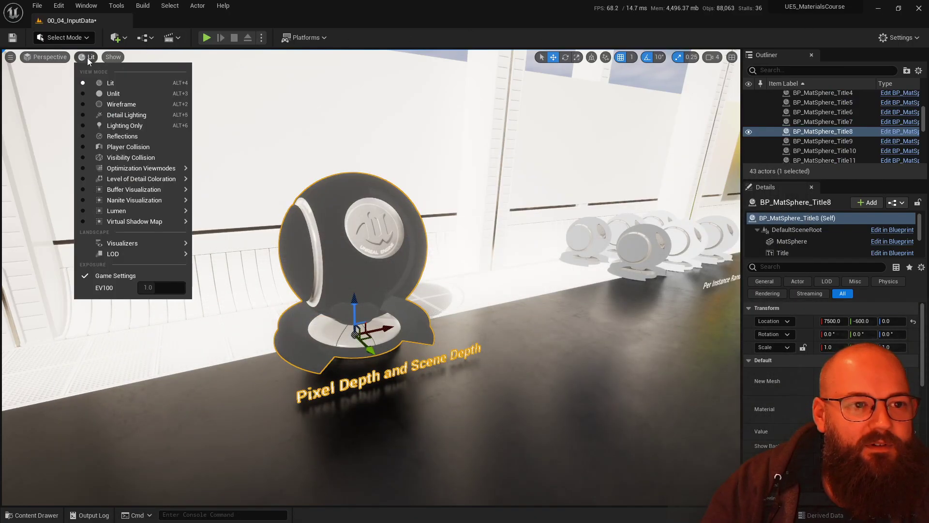
{"action": "mouse_move", "coordinate": [134, 187]}
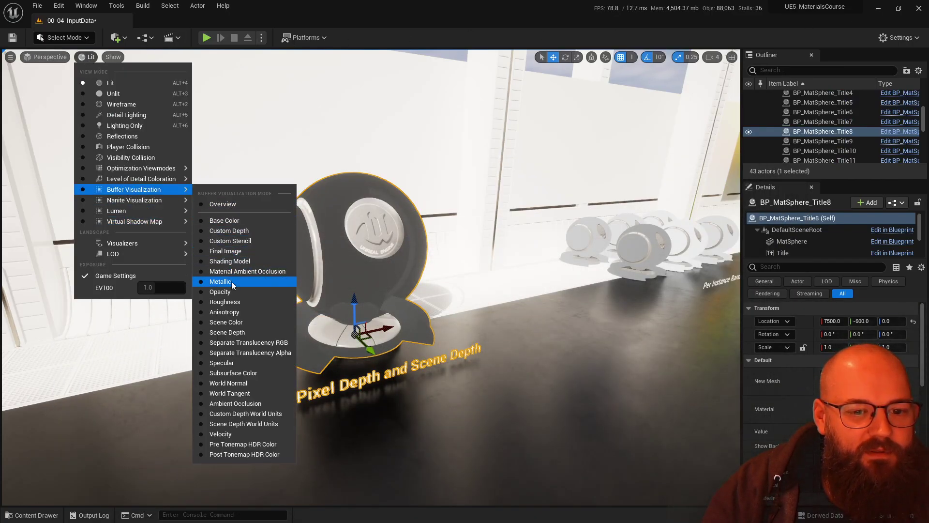
{"action": "left_click", "coordinate": [228, 332]}
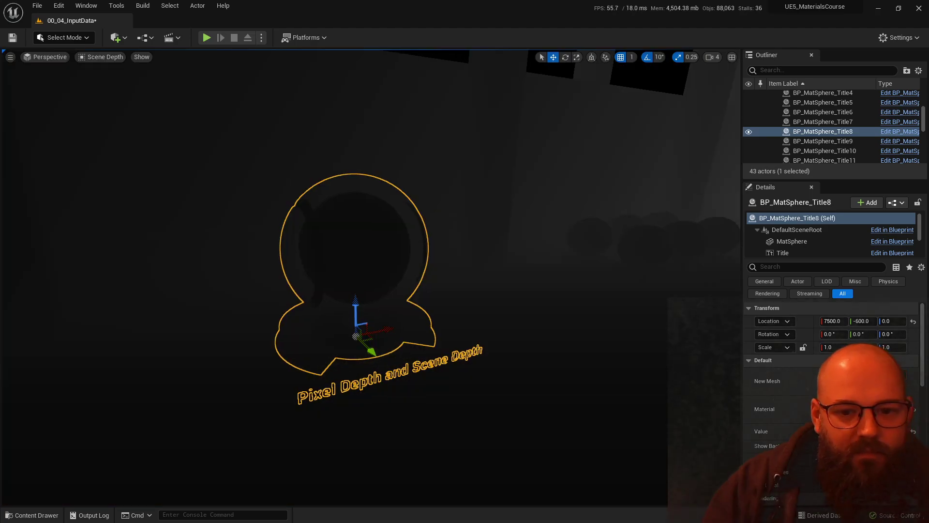
Deselect the material sphere and examine the depth shading around it and along the corridor
{"action": "key", "text": "Escape"}
{"action": "left_click_drag", "start_coordinate": [417, 245], "coordinate": [410, 179]}
{"action": "right_click_drag", "start_coordinate": [396, 257], "coordinate": [480, 253]}
{"action": "key", "text": "a"}
{"action": "key", "text": "q"}
{"action": "key", "text": "a"}
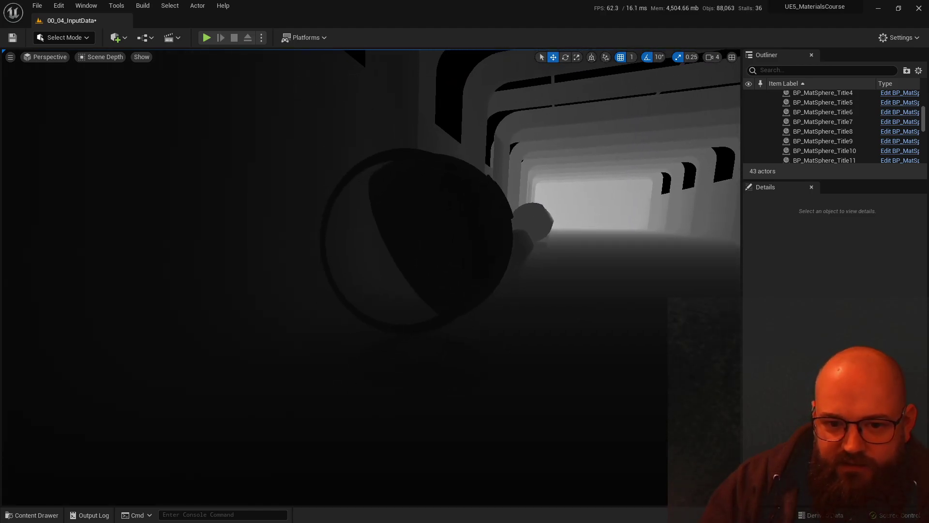
{"action": "left_click_drag", "start_coordinate": [435, 259], "coordinate": [387, 182]}
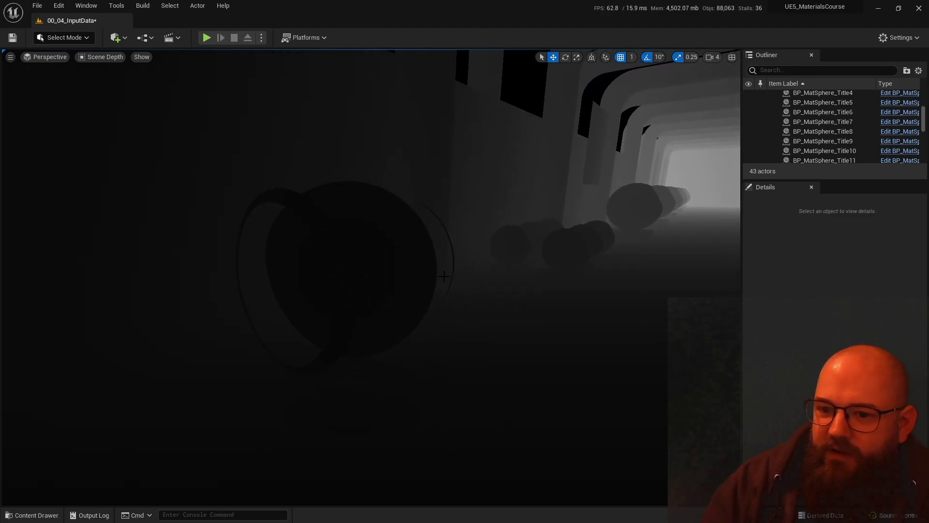
Return the viewport to Lit mode, and lower the Pixel Depth and Scene Depth sphere to Z -2
{"action": "left_click", "coordinate": [114, 59]}
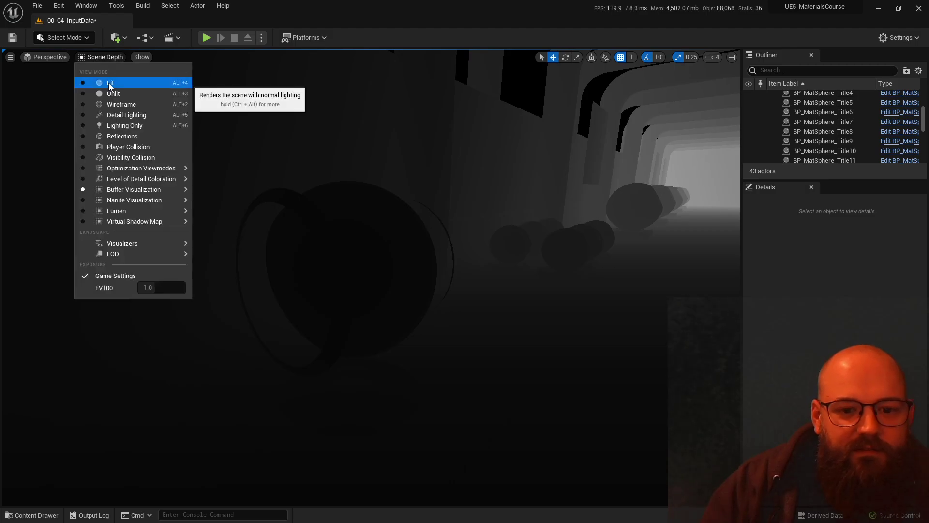
{"action": "left_click", "coordinate": [109, 83]}
{"action": "left_click", "coordinate": [356, 295]}
{"action": "key", "text": "f"}
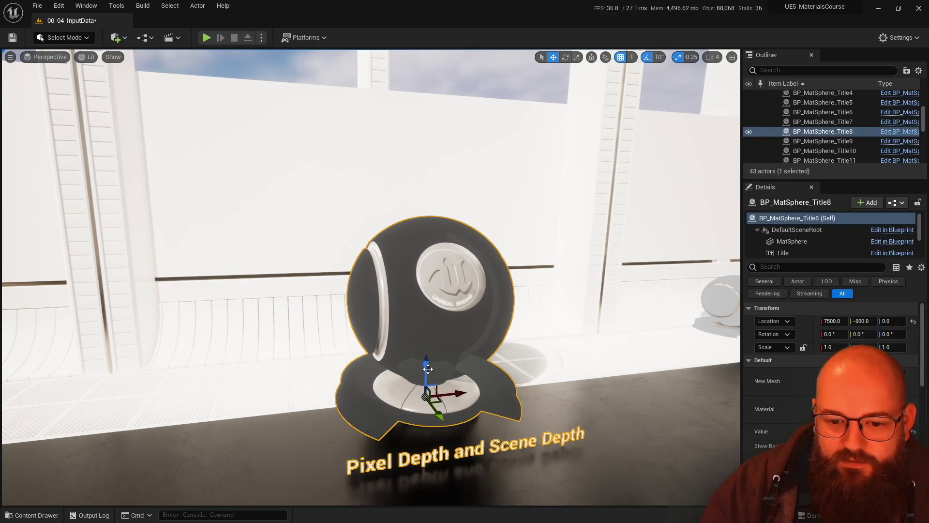
{"action": "mouse_move", "coordinate": [428, 369]}
{"action": "left_mouse_down"}
{"action": "mouse_move", "coordinate": [426, 387]}
{"action": "mouse_move", "coordinate": [440, 356]}
{"action": "mouse_move", "coordinate": [438, 377]}
{"action": "mouse_move", "coordinate": [437, 365]}
{"action": "left_mouse_up"}
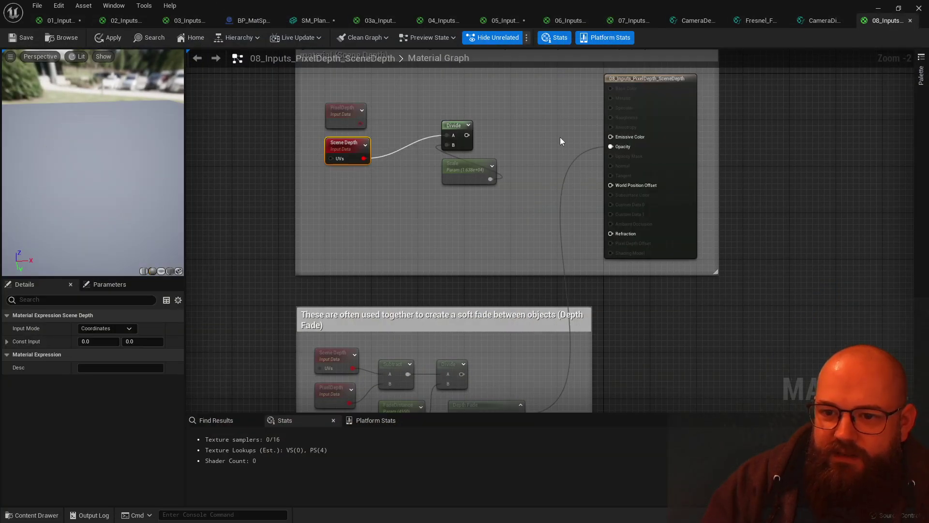
Move the Depth Fade output's connection from Emissive Color to Opacity, and save the material
{"action": "left_click", "coordinate": [559, 147]}
{"action": "key", "text": "ctrl+s"}
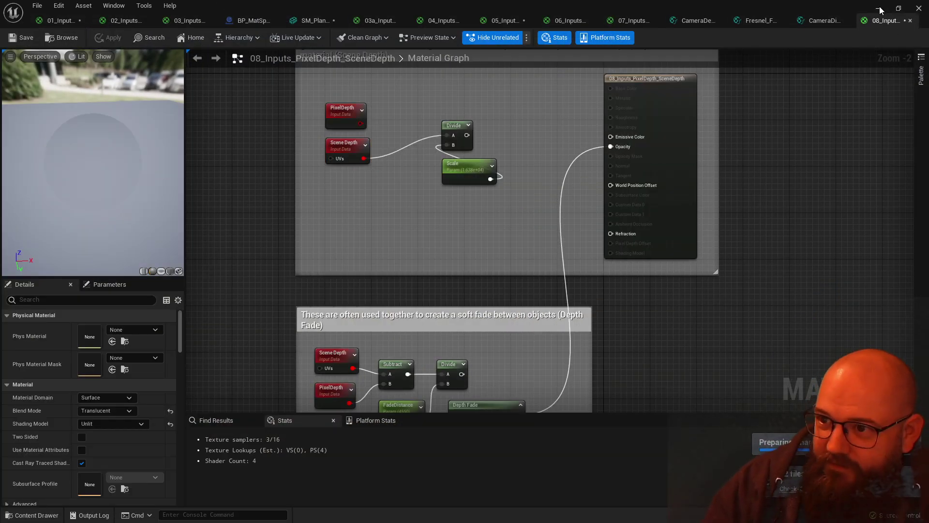
{"action": "left_click", "coordinate": [879, 7]}
Sink the Pixel Depth and Scene Depth sphere into the floor to Z -84
{"action": "right_click", "coordinate": [434, 325]}
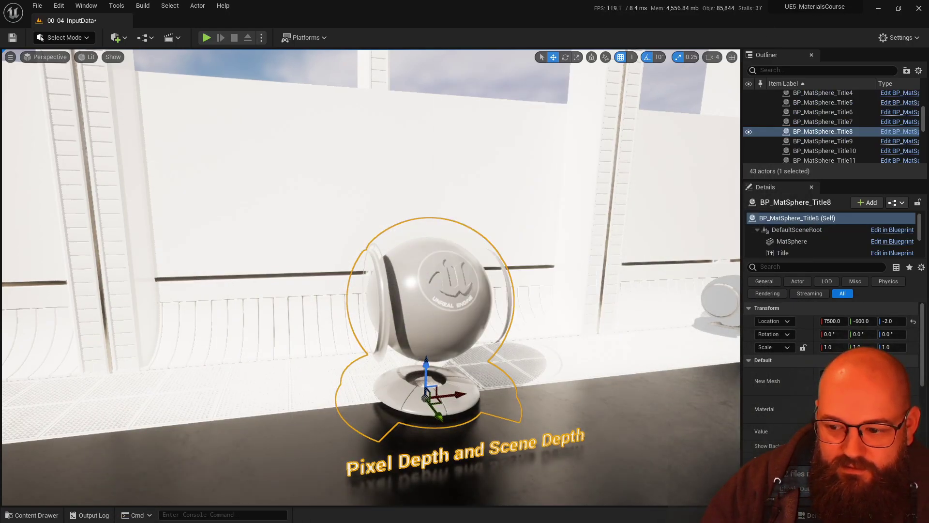
{"action": "key", "text": "Escape"}
{"action": "left_click_drag", "start_coordinate": [418, 363], "coordinate": [707, 371]}
Set the FadeDistance parameter's default value to 50 in the material
{"action": "key", "text": "alt+Tab"}
{"action": "right_click_drag", "start_coordinate": [470, 387], "coordinate": [469, 282]}
{"action": "left_click", "coordinate": [412, 302]}
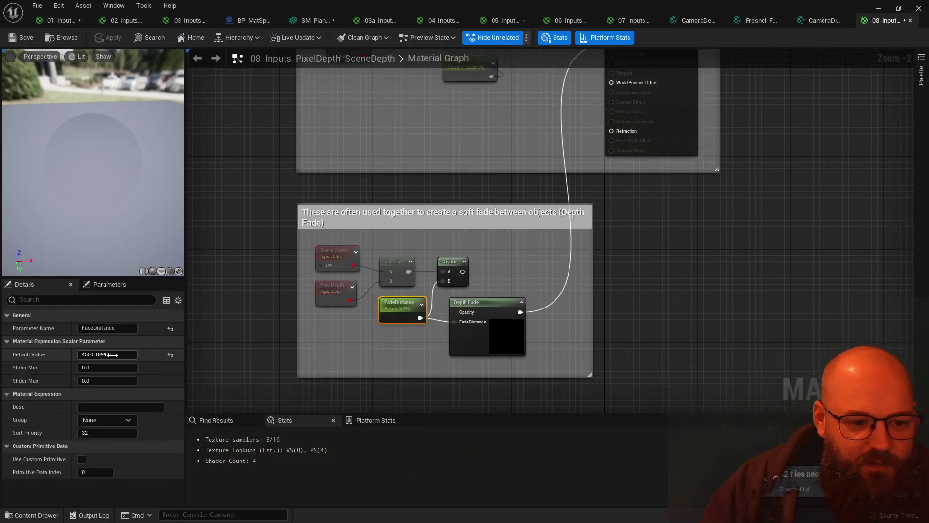
{"action": "left_click", "coordinate": [118, 353]}
{"action": "type", "text": "50"}
{"action": "key", "text": "Return"}
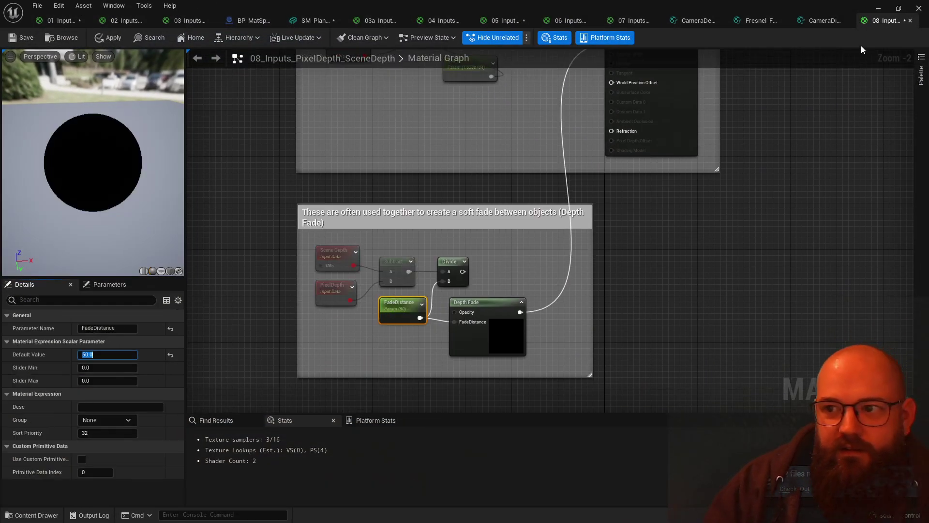
Raise the sunken sphere in the level to Z -20 and inspect the fade where it meets the floor
{"action": "left_click", "coordinate": [879, 9]}
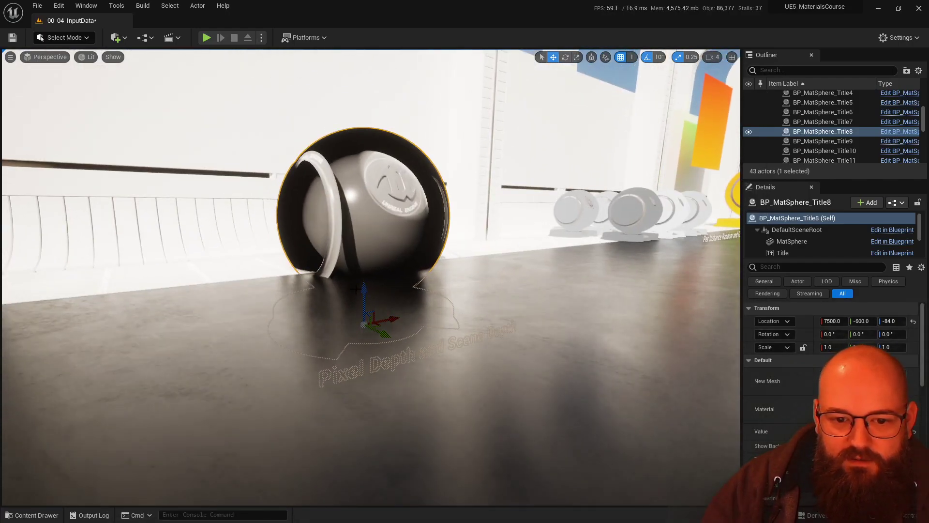
{"action": "left_click_drag", "start_coordinate": [356, 289], "coordinate": [375, 248]}
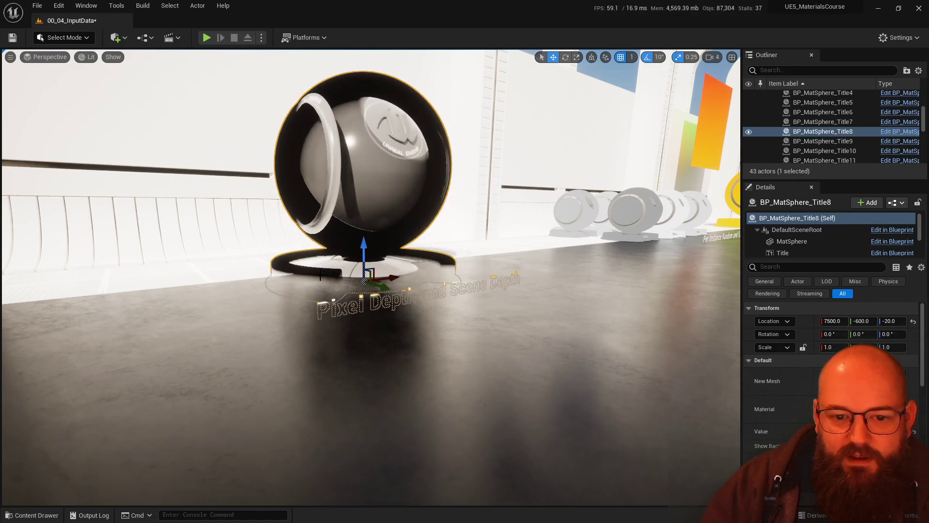
{"action": "mouse_move", "coordinate": [542, 310]}
{"action": "right_mouse_down"}
{"action": "mouse_move", "coordinate": [493, 325]}
{"action": "mouse_move", "coordinate": [542, 310]}
{"action": "right_mouse_up"}
{"action": "key", "text": "w"}
{"action": "key", "text": "w"}
{"action": "right_click_drag", "start_coordinate": [374, 294], "coordinate": [374, 293]}
{"action": "key", "text": "s"}
Raise the Pixel Depth and Scene Depth sphere and snap it onto the floor
{"action": "left_click_drag", "start_coordinate": [363, 311], "coordinate": [366, 228]}
{"action": "key", "text": "End"}
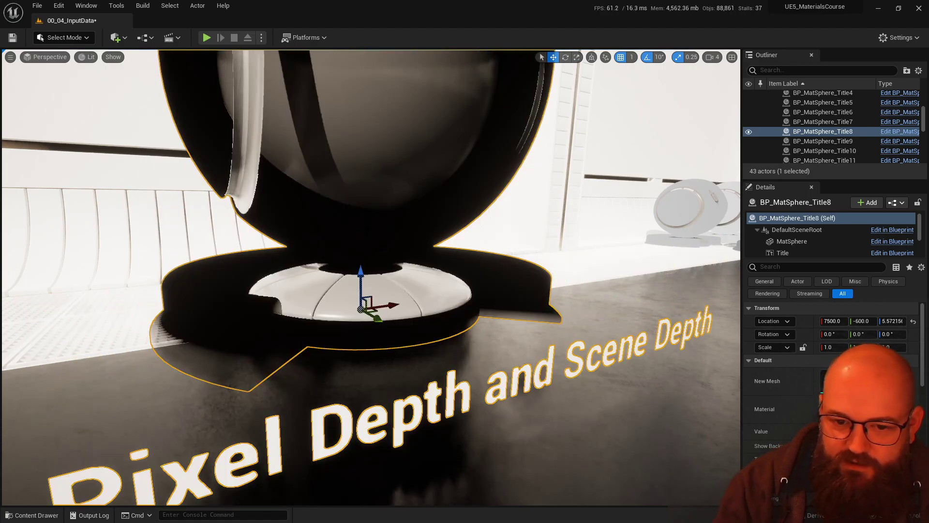
{"action": "key", "text": "f"}
{"action": "right_click_drag", "start_coordinate": [380, 245], "coordinate": [436, 223]}
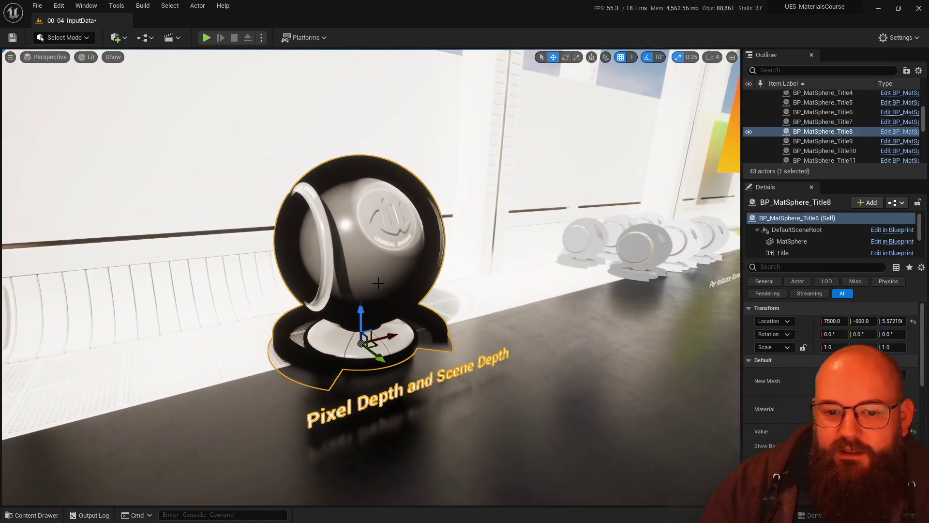